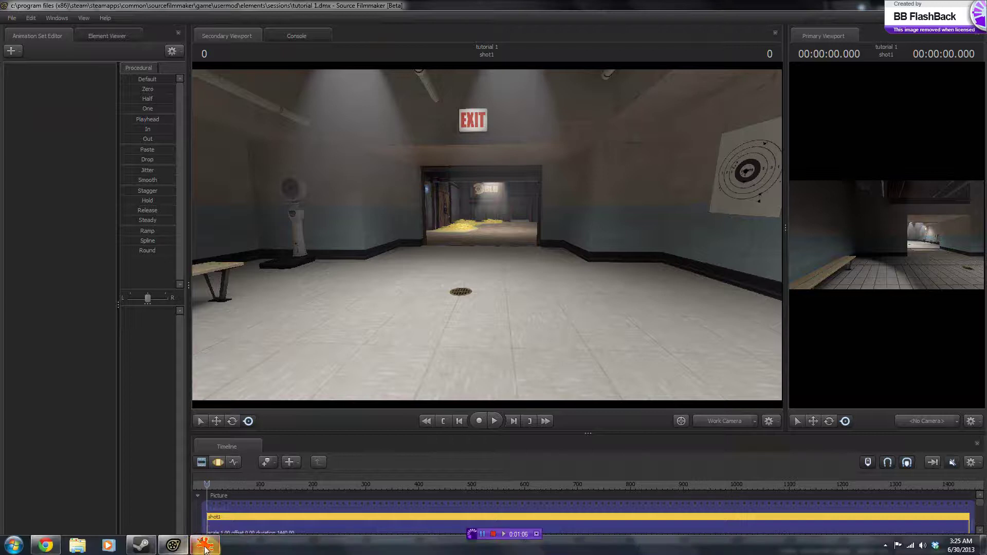
# - Switch to IrfanView to examine the SW.png reference image, and return to Source Filmmaker
pyautogui.click(205, 545)
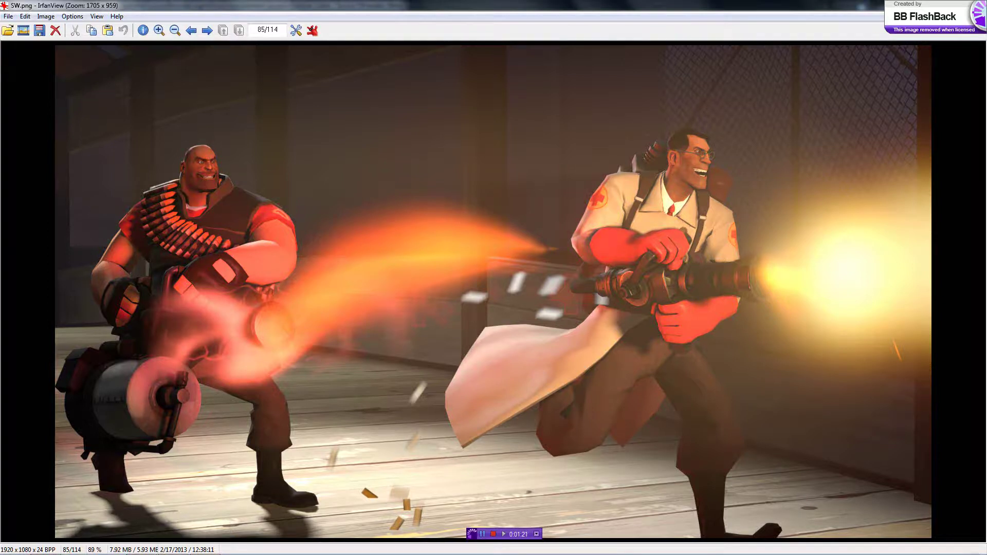
pyautogui.hotkey('alt', 'Tab')
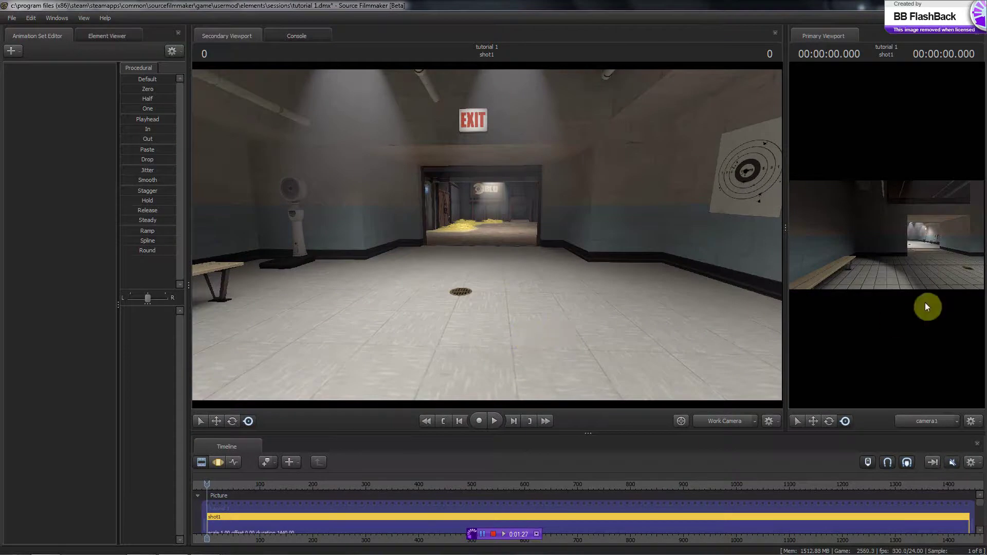
# - Show camera1 in the secondary viewport, fly it to face the covered wooden bridge side-on, and switch the timeline to the Motion Editor
pyautogui.click(383, 517)
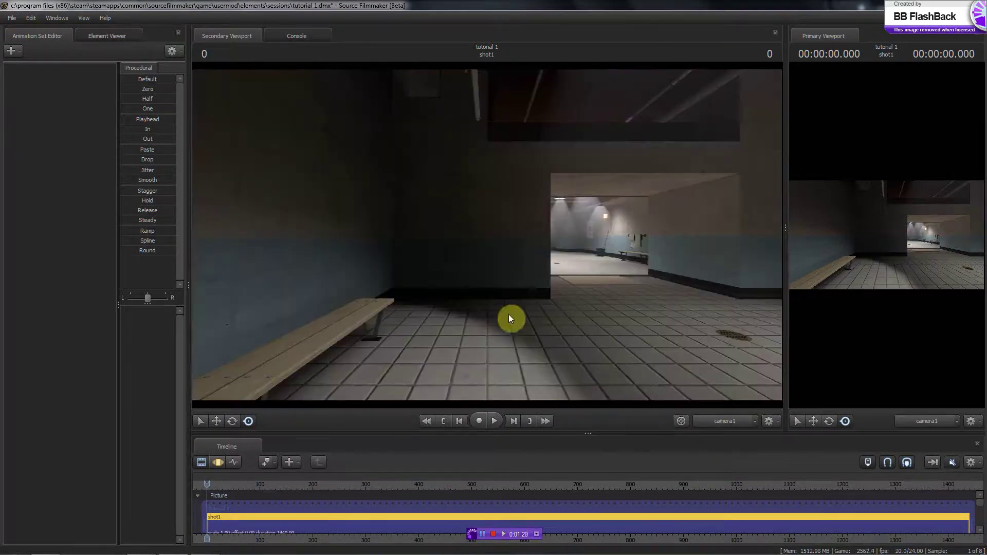
pyautogui.moveTo(524, 279)
pyautogui.mouseDown()
pyautogui.moveTo(480, 227)
pyautogui.moveTo(456, 236)
pyautogui.moveTo(493, 229)
pyautogui.moveTo(482, 229)
pyautogui.moveTo(486, 253)
pyautogui.moveTo(496, 226)
pyautogui.moveTo(471, 229)
pyautogui.moveTo(498, 240)
pyautogui.moveTo(469, 218)
pyautogui.moveTo(487, 235)
pyautogui.moveTo(454, 234)
pyautogui.moveTo(509, 233)
pyautogui.moveTo(467, 236)
pyautogui.moveTo(484, 236)
pyautogui.mouseUp()
pyautogui.moveTo(492, 281)
pyautogui.mouseDown()
pyautogui.moveTo(483, 233)
pyautogui.moveTo(502, 238)
pyautogui.moveTo(434, 238)
pyautogui.moveTo(645, 240)
pyautogui.moveTo(468, 233)
pyautogui.moveTo(485, 229)
pyautogui.mouseUp()
pyautogui.moveTo(595, 255)
pyautogui.mouseDown()
pyautogui.moveTo(489, 229)
pyautogui.moveTo(525, 256)
pyautogui.moveTo(472, 222)
pyautogui.moveTo(486, 234)
pyautogui.moveTo(449, 227)
pyautogui.moveTo(488, 240)
pyautogui.moveTo(463, 236)
pyautogui.moveTo(489, 235)
pyautogui.moveTo(478, 230)
pyautogui.moveTo(492, 233)
pyautogui.moveTo(423, 242)
pyautogui.moveTo(495, 233)
pyautogui.moveTo(486, 235)
pyautogui.mouseUp()
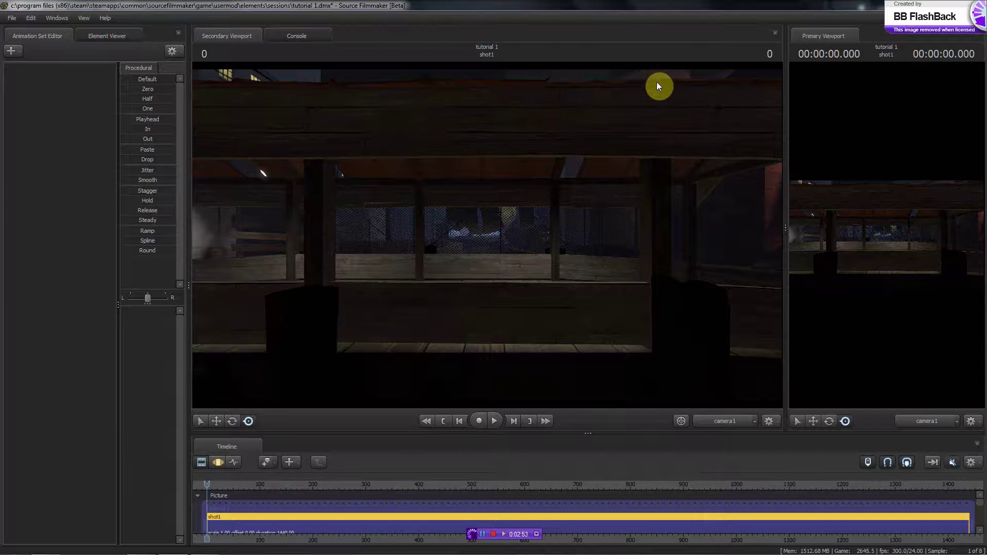
pyautogui.click(217, 461)
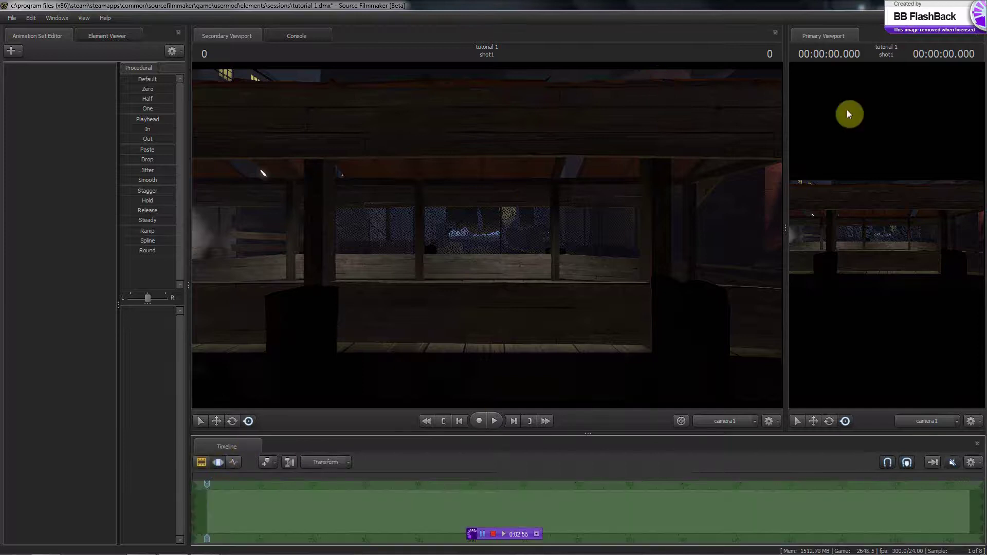
pyautogui.moveTo(654, 78)
pyautogui.mouseDown()
pyautogui.moveTo(652, 378)
pyautogui.moveTo(683, 186)
pyautogui.moveTo(646, 222)
pyautogui.moveTo(675, 126)
pyautogui.mouseUp()
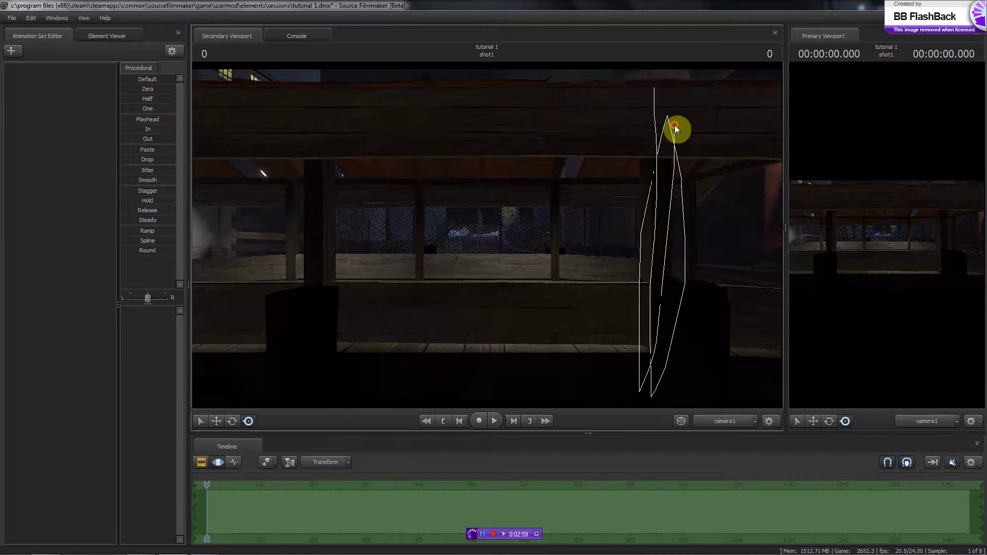
pyautogui.moveTo(664, 82); pyautogui.dragTo(670, 303)
pyautogui.moveTo(338, 54); pyautogui.dragTo(288, 324)
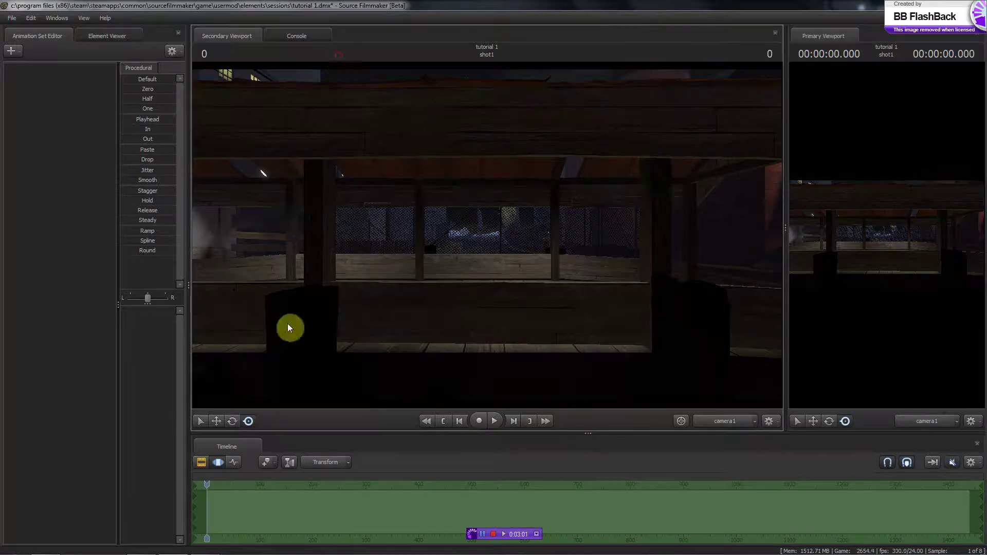
pyautogui.click(280, 458)
pyautogui.click(288, 191)
pyautogui.moveTo(322, 108); pyautogui.dragTo(311, 401)
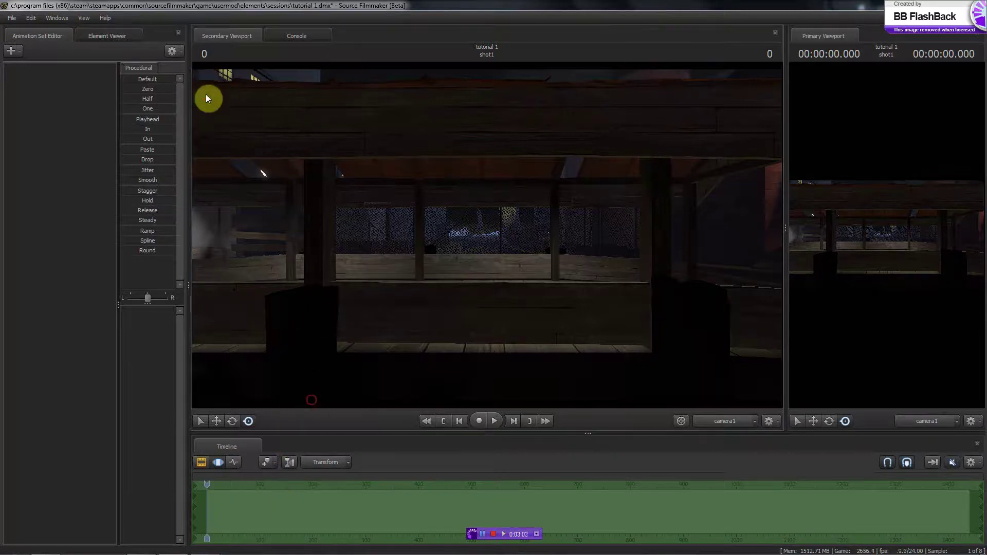
pyautogui.moveTo(221, 154); pyautogui.dragTo(743, 154)
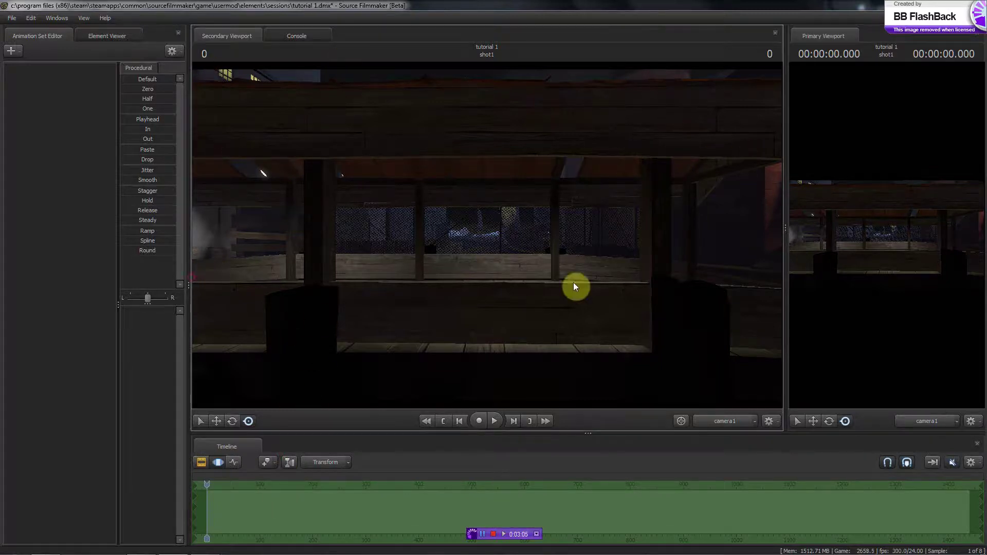
pyautogui.click(739, 288)
pyautogui.moveTo(738, 287); pyautogui.dragTo(234, 298)
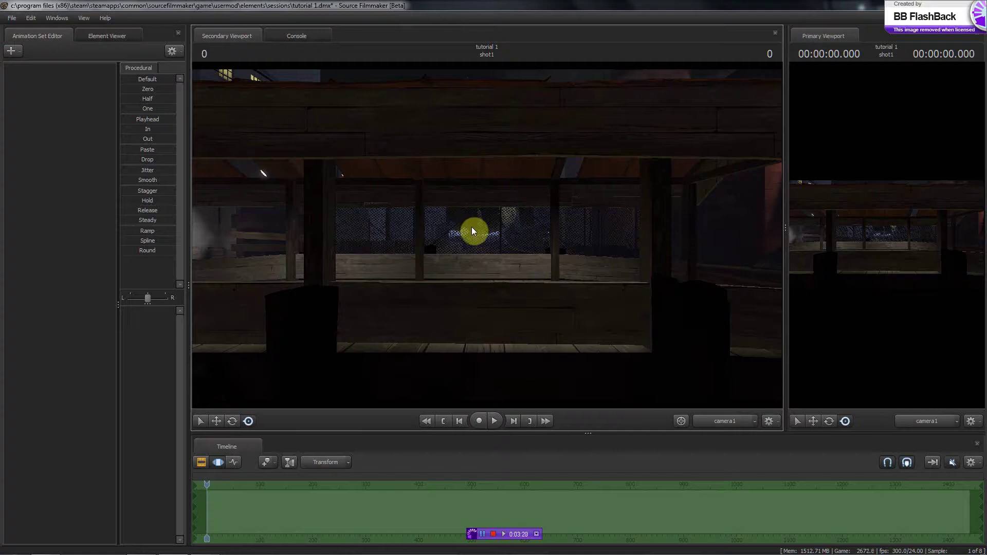
# - Turn off lighting in the secondary viewport and reframe camera1 on the covered bridge from an oblique side angle
pyautogui.rightClick(487, 221)
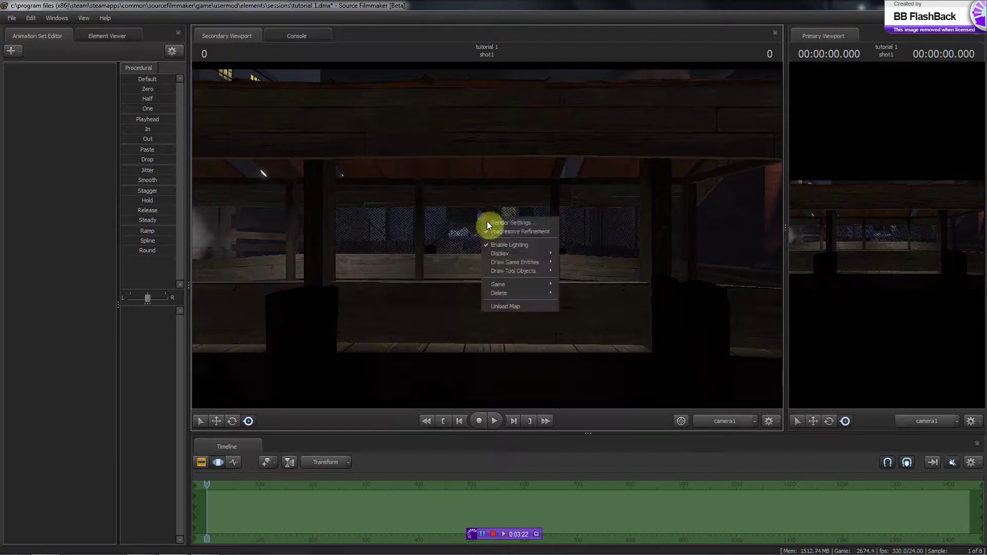
pyautogui.click(489, 244)
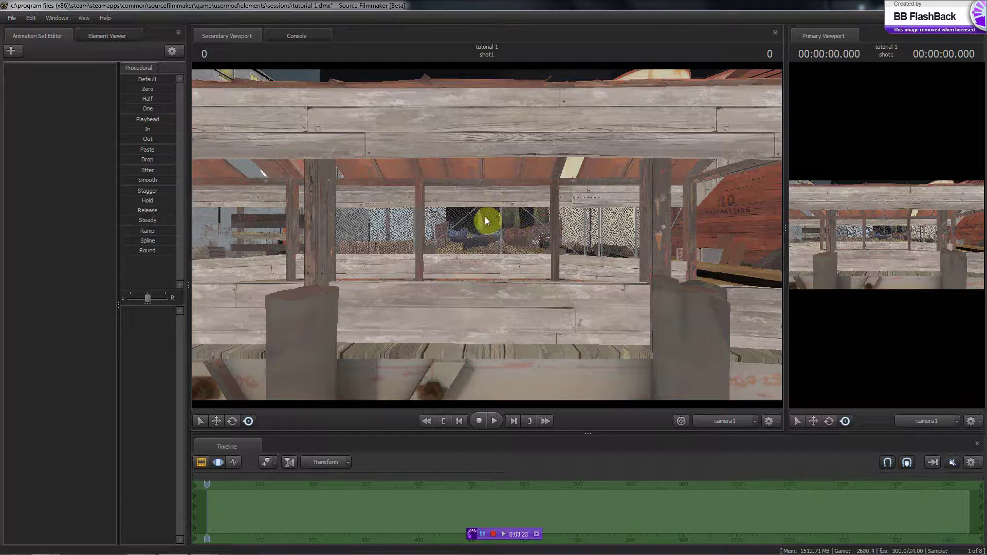
pyautogui.moveTo(497, 222); pyautogui.dragTo(486, 235)
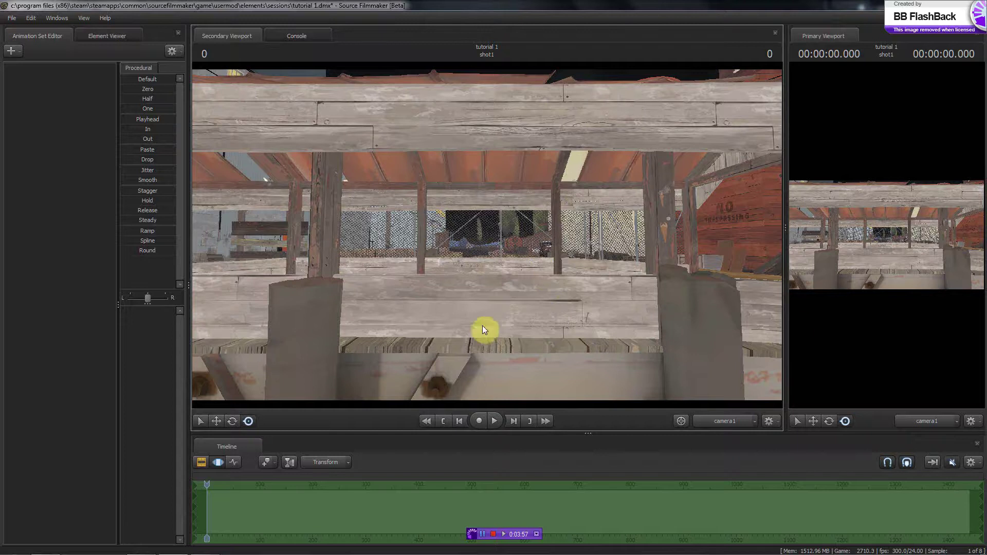
pyautogui.moveTo(509, 314); pyautogui.dragTo(484, 234)
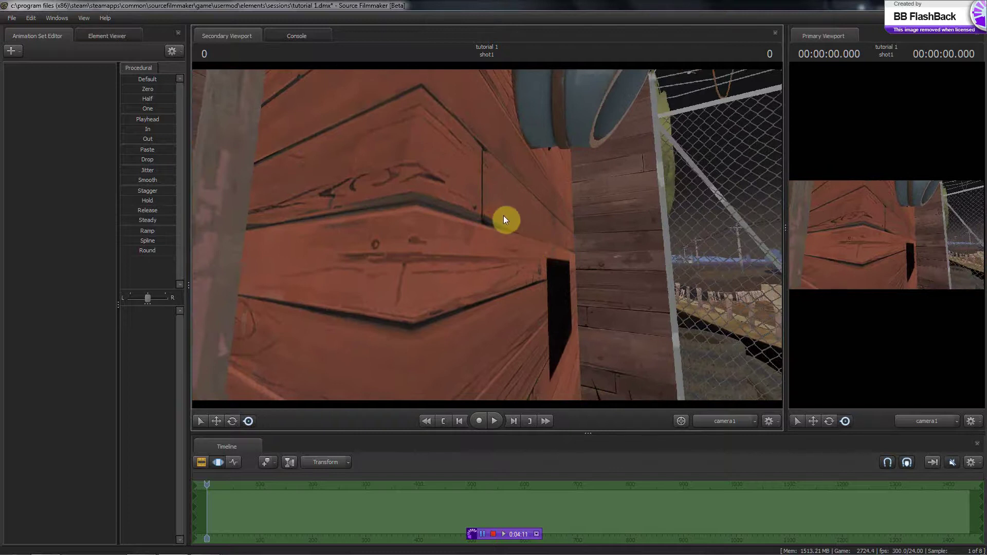
pyautogui.moveTo(533, 224); pyautogui.dragTo(486, 235)
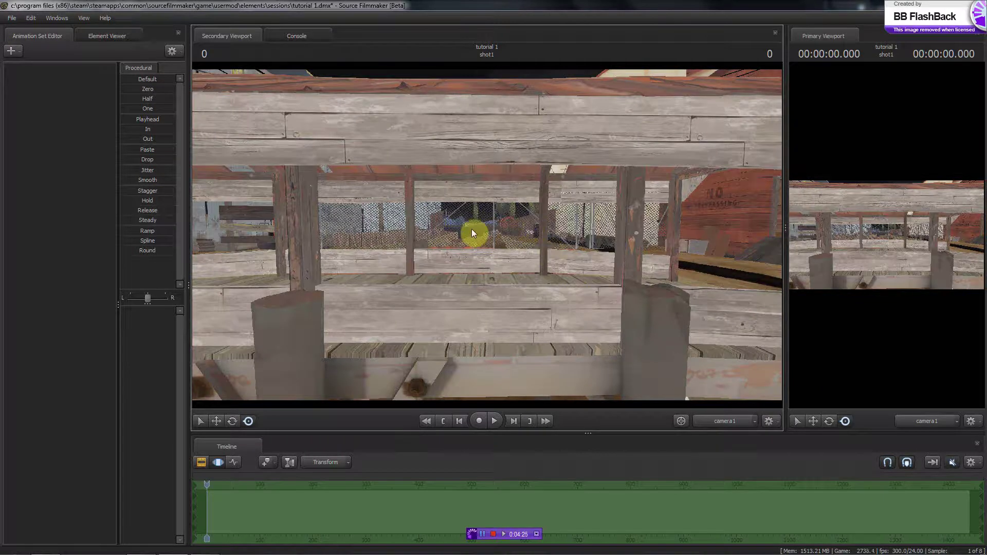
pyautogui.moveTo(476, 229)
pyautogui.mouseDown()
pyautogui.moveTo(496, 223)
pyautogui.moveTo(486, 238)
pyautogui.mouseUp()
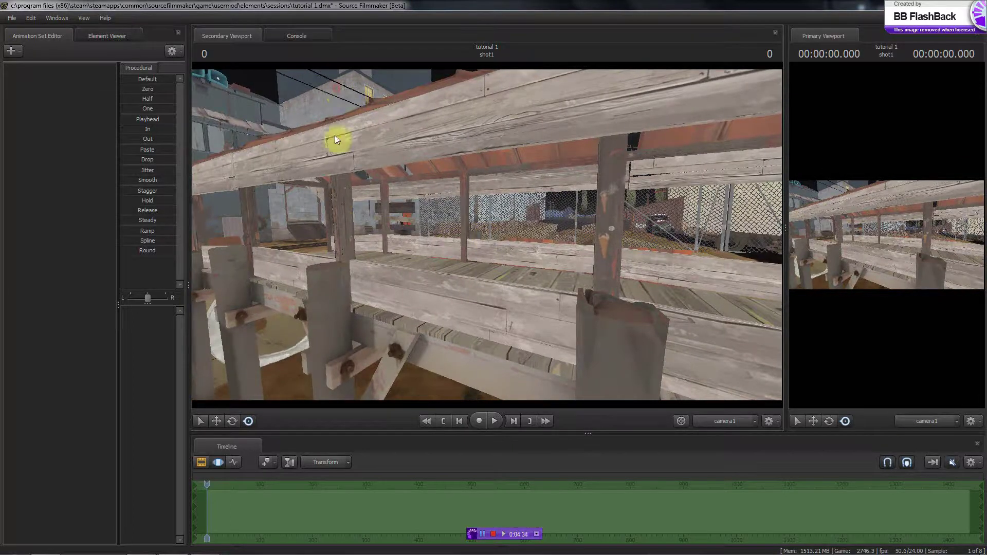
pyautogui.click(330, 410)
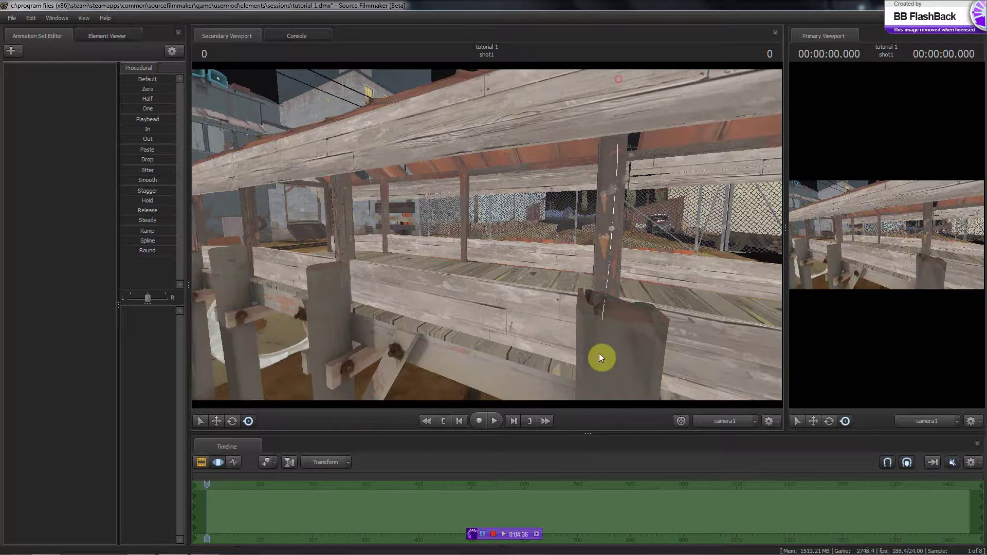
pyautogui.click(600, 393)
pyautogui.moveTo(290, 179); pyautogui.dragTo(809, 128)
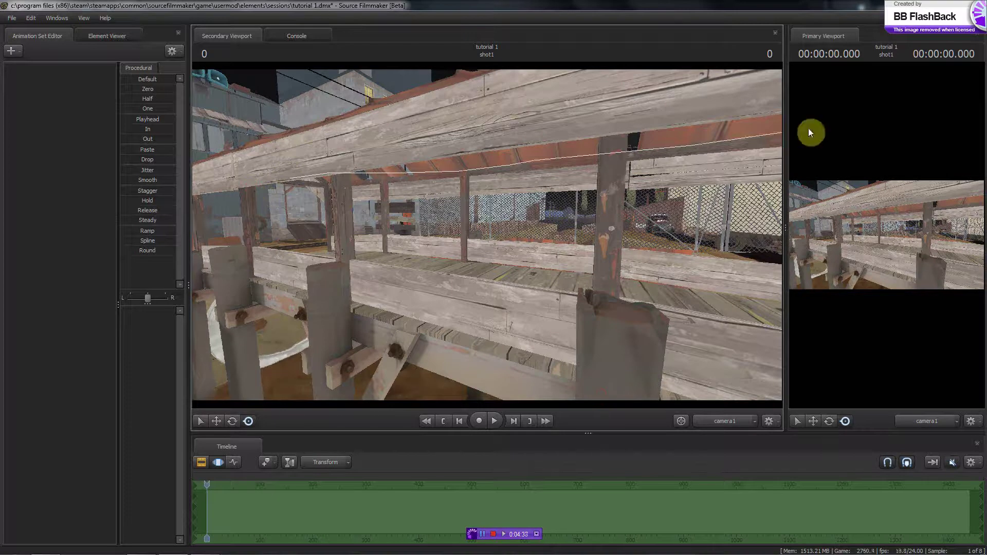
pyautogui.moveTo(245, 275); pyautogui.dragTo(764, 325)
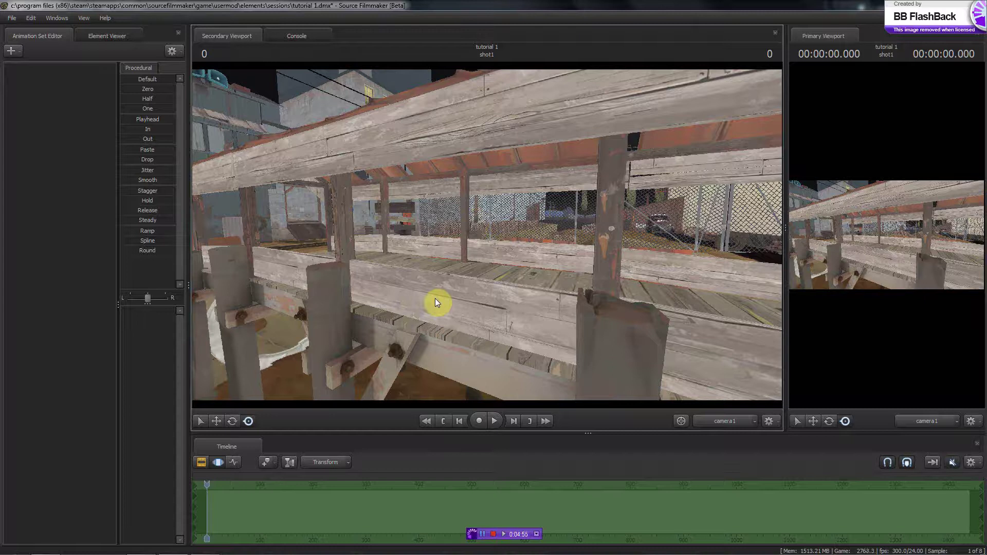
# - Turn the viewport lighting back on and fly camera1 to an angled view of the covered bridge's entrance
pyautogui.moveTo(435, 298); pyautogui.dragTo(489, 239)
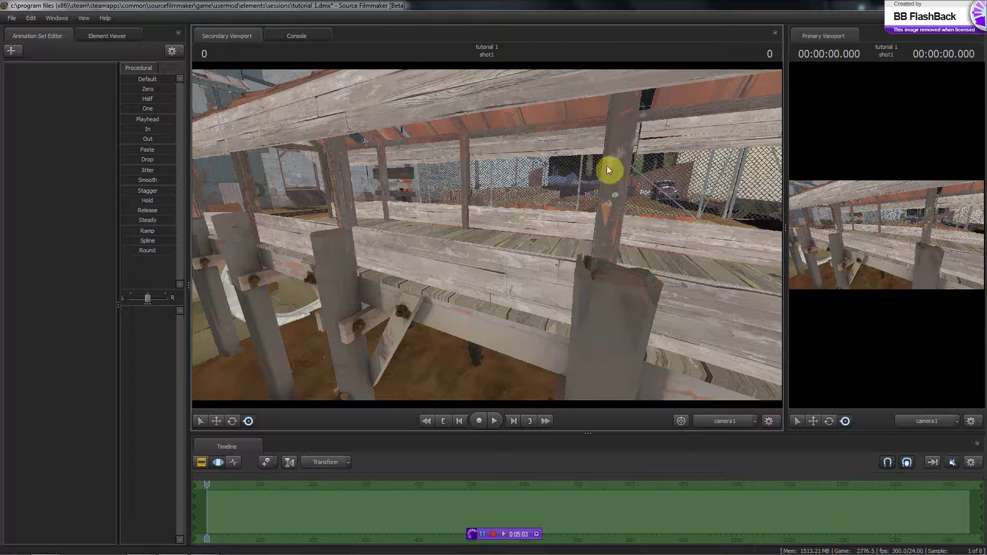
pyautogui.moveTo(606, 170); pyautogui.dragTo(486, 235)
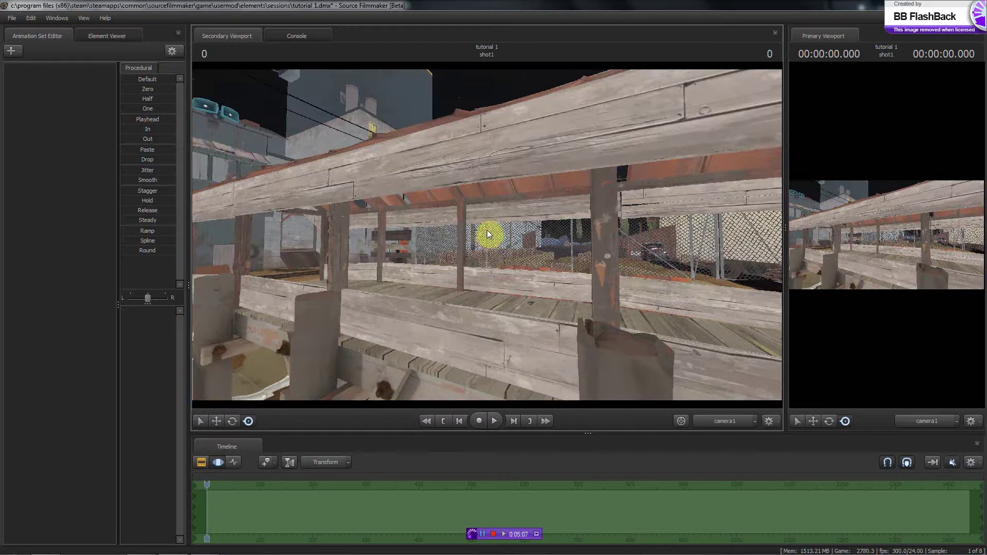
pyautogui.moveTo(562, 241); pyautogui.dragTo(482, 234)
pyautogui.rightClick(482, 234)
pyautogui.click(502, 269)
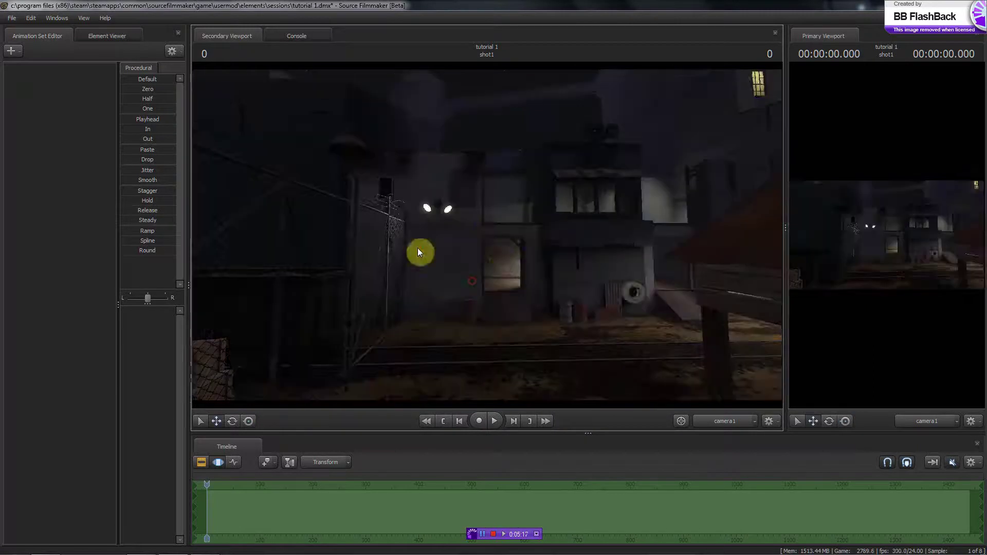
pyautogui.moveTo(473, 282); pyautogui.dragTo(487, 235)
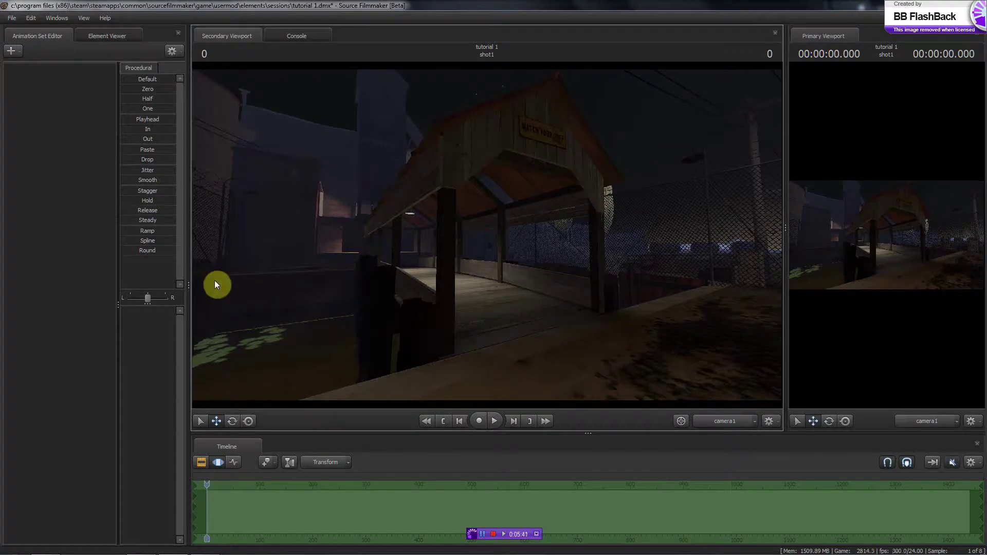
# - Create an animation set for the existing camera1 element
pyautogui.rightClick(44, 138)
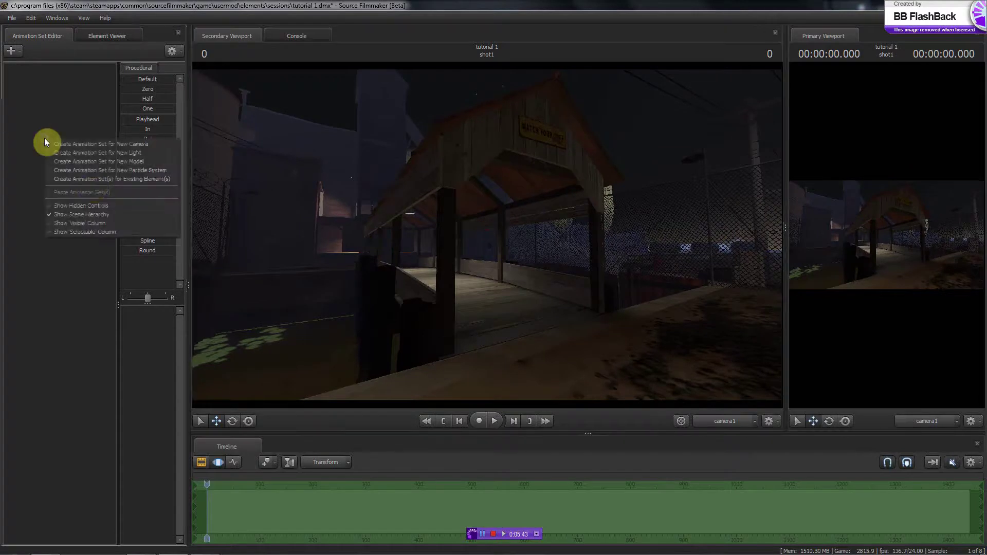
pyautogui.click(91, 176)
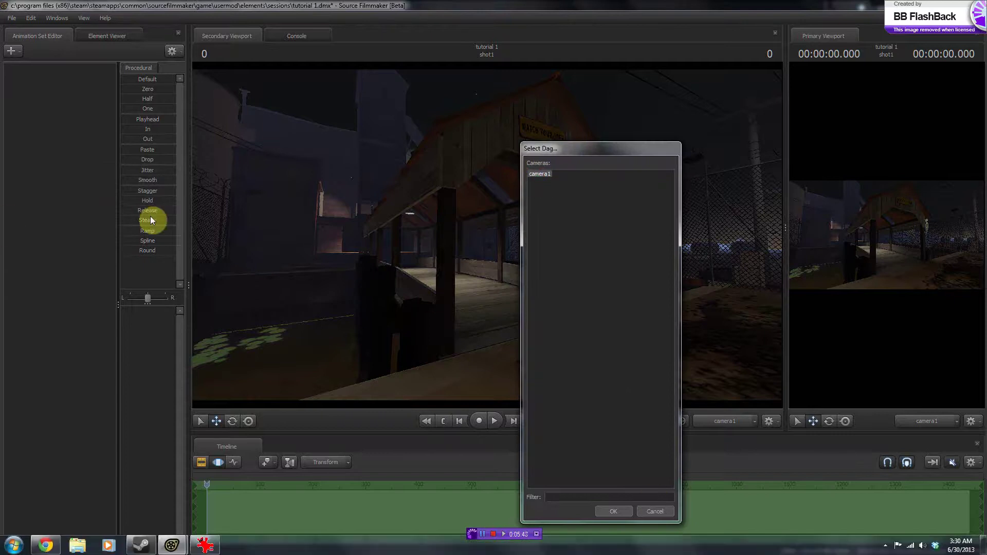
pyautogui.click(612, 516)
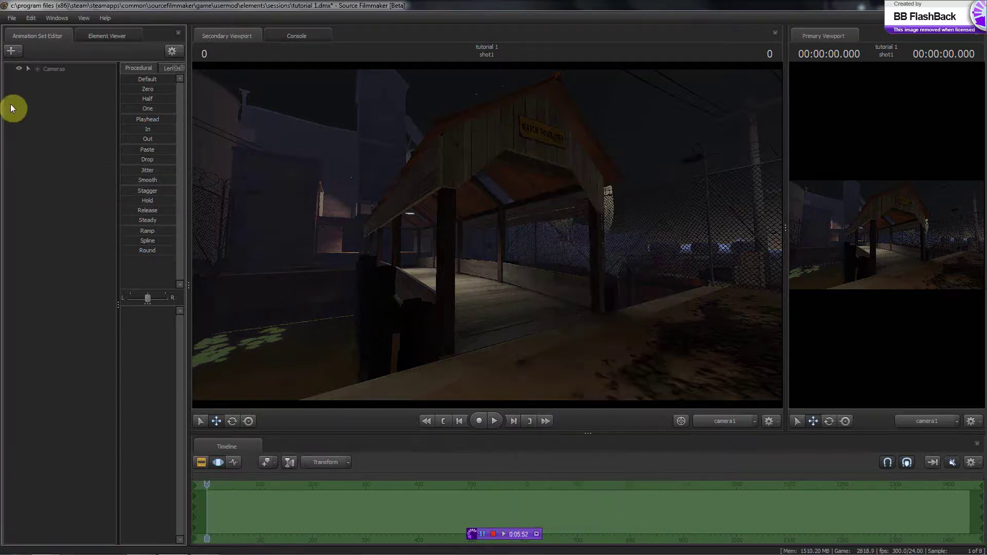
# - Select camera1 under Cameras in the animation sets and apply the 50 mm lens preset
pyautogui.click(35, 69)
pyautogui.click(58, 79)
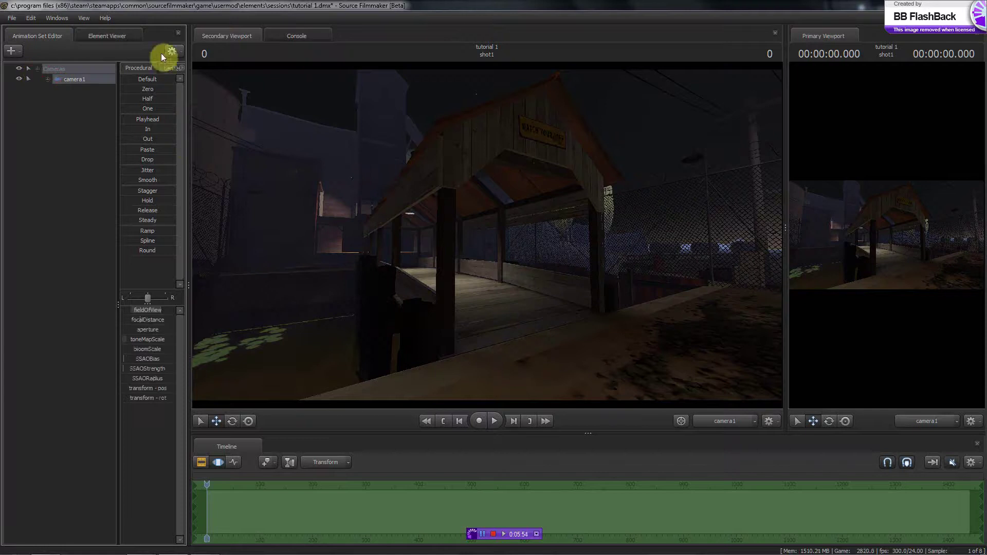
pyautogui.click(182, 67)
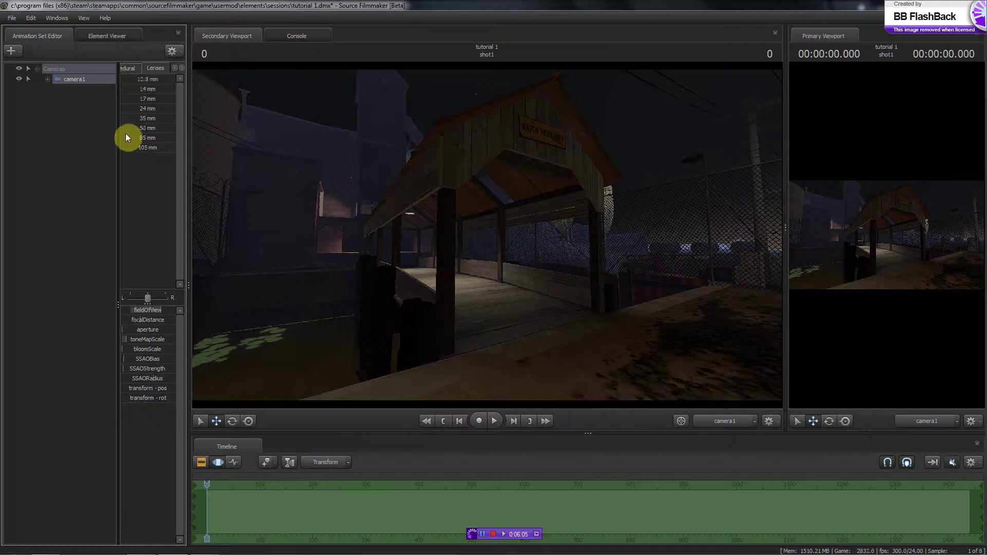
pyautogui.moveTo(123, 129); pyautogui.dragTo(227, 128)
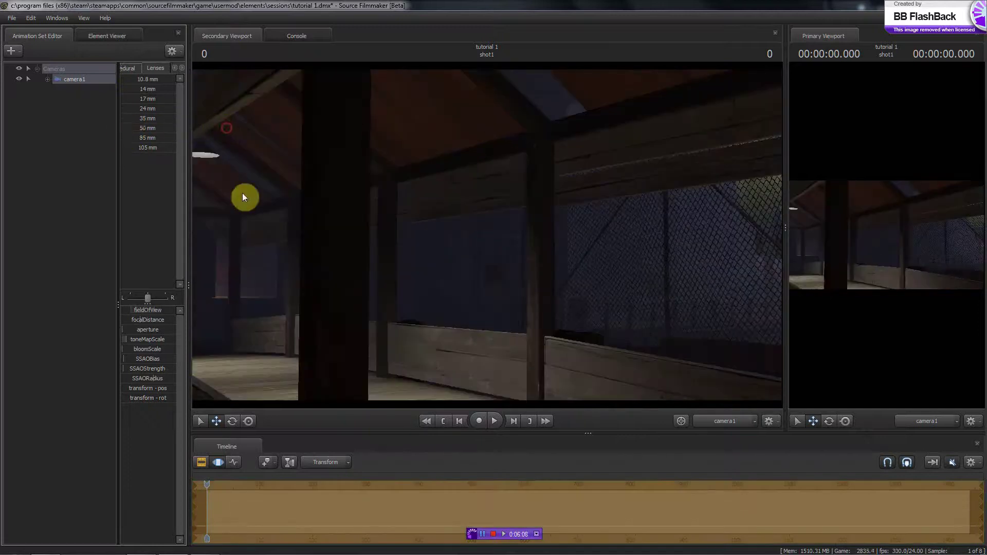
# - Check the framing and background of the SW.png reference in IrfanView, and return to Source Filmmaker
pyautogui.moveTo(248, 541)
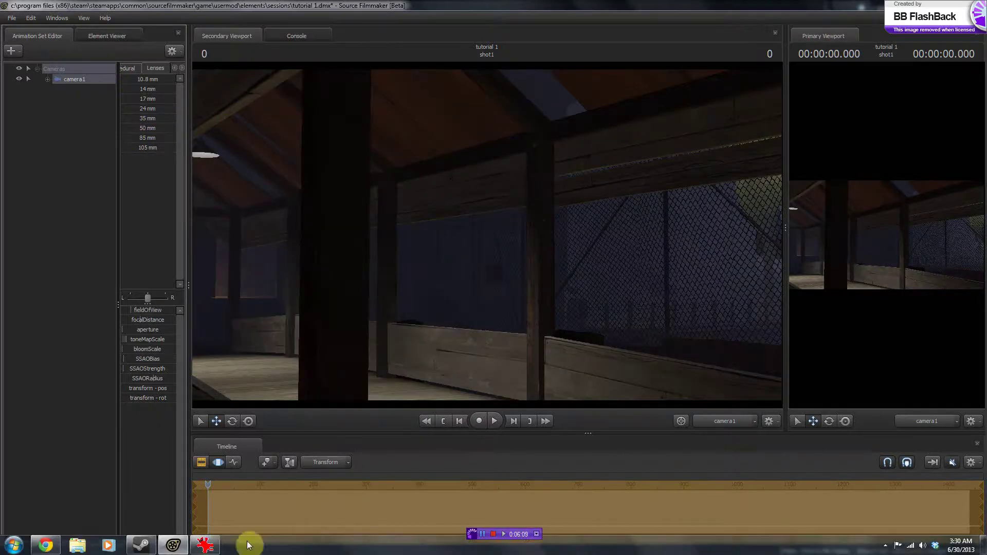
pyautogui.click(207, 546)
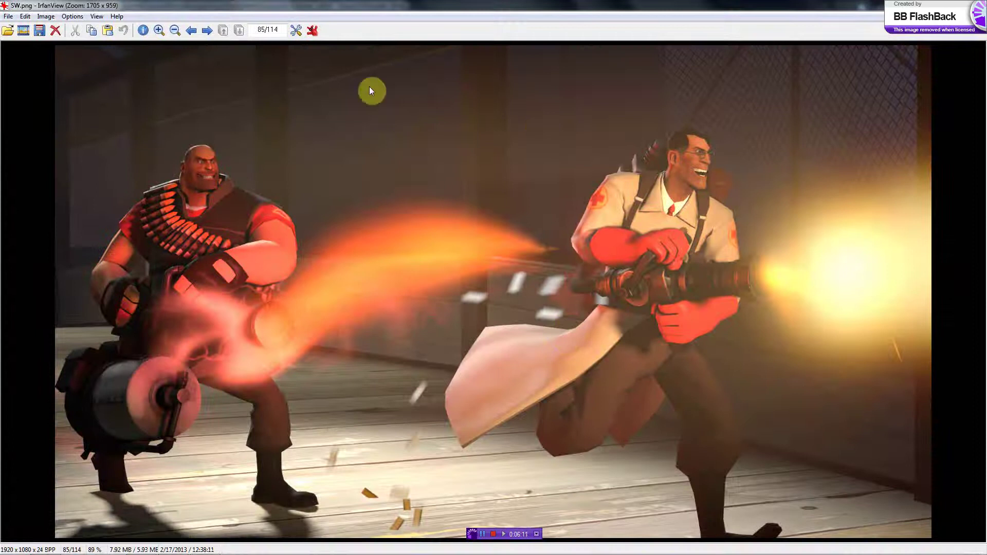
pyautogui.click(974, 4)
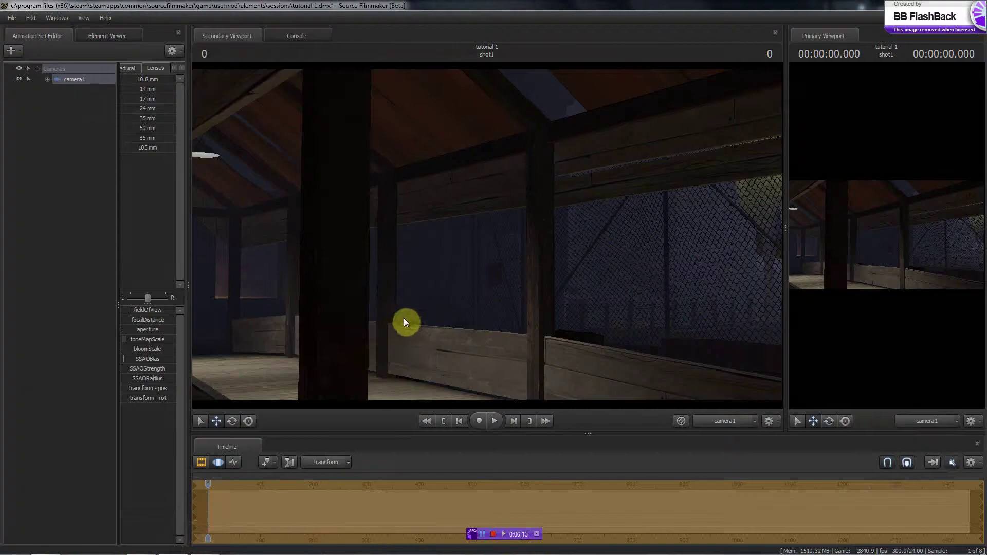
# - Reframe camera1 inside the covered bridge, showing the plank floor, the low side wall and the chain-link fence
pyautogui.moveTo(487, 236); pyautogui.dragTo(486, 235)
pyautogui.moveTo(285, 249); pyautogui.dragTo(487, 235)
pyautogui.moveTo(550, 219); pyautogui.dragTo(486, 235)
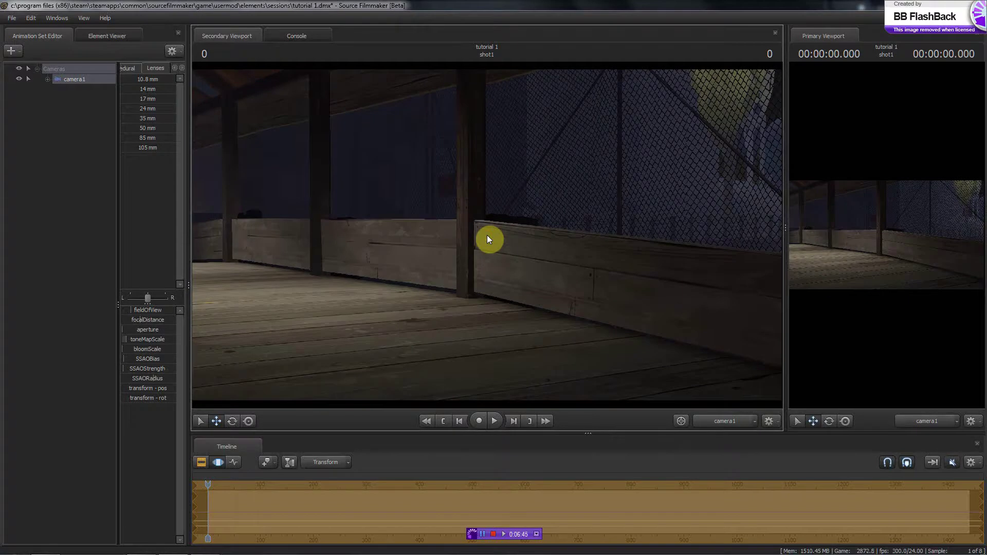
# - Switch the secondary viewport to the Work Camera and fly it to the bridge entrance, looking straight down the walkway
pyautogui.click(718, 422)
pyautogui.moveTo(537, 310); pyautogui.dragTo(485, 233)
pyautogui.press('w')
pyautogui.moveTo(487, 235); pyautogui.dragTo(487, 235)
pyautogui.press('s')
pyautogui.press('x')
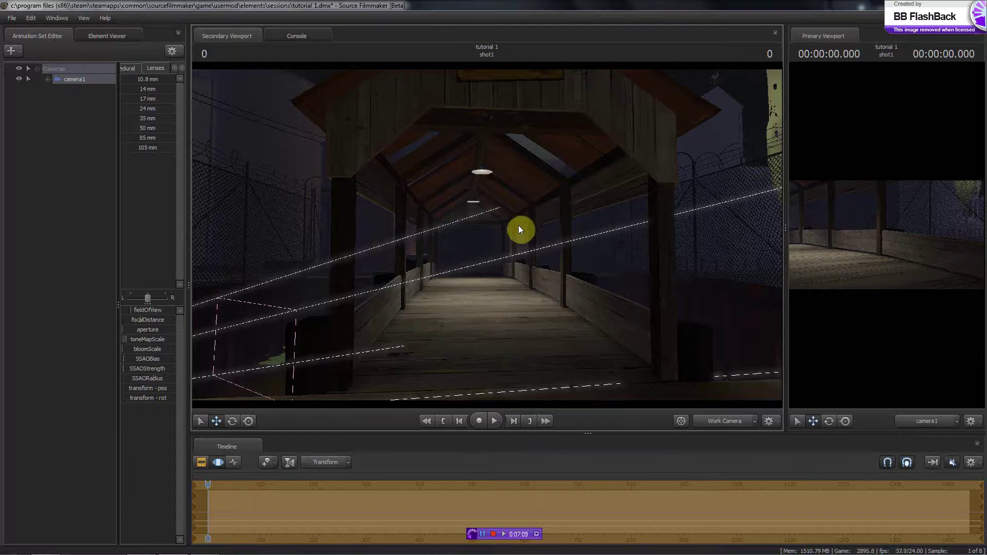
pyautogui.moveTo(580, 244); pyautogui.dragTo(486, 235)
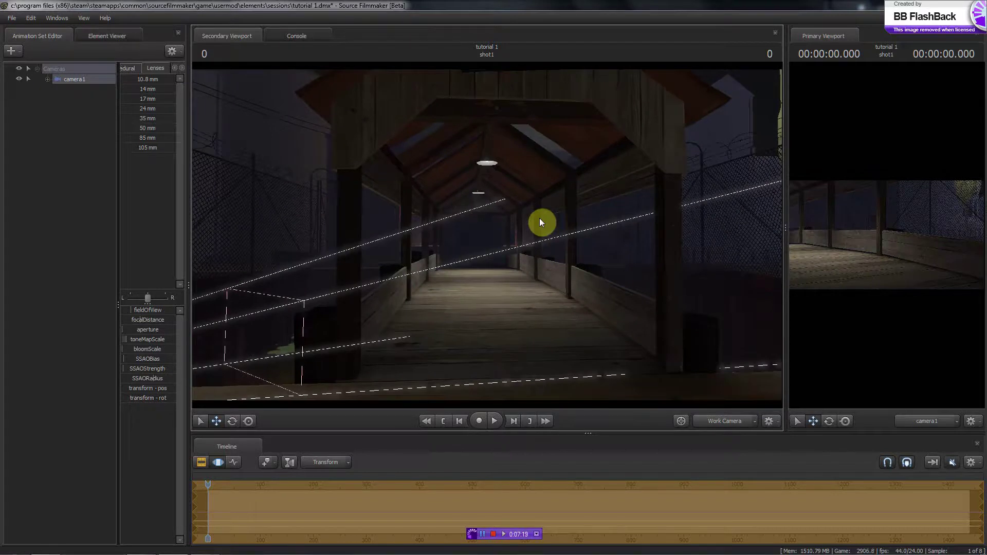
# - Enter game mode and walk the Scout from the spawn room across the covered bridge into the concrete building, and return to the editor
pyautogui.press('Tab')
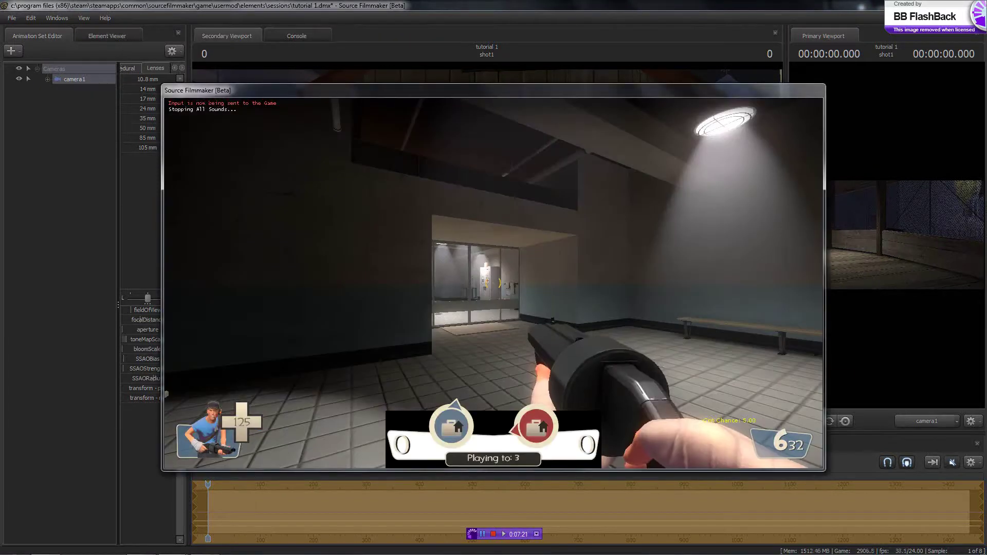
pyautogui.press('w')
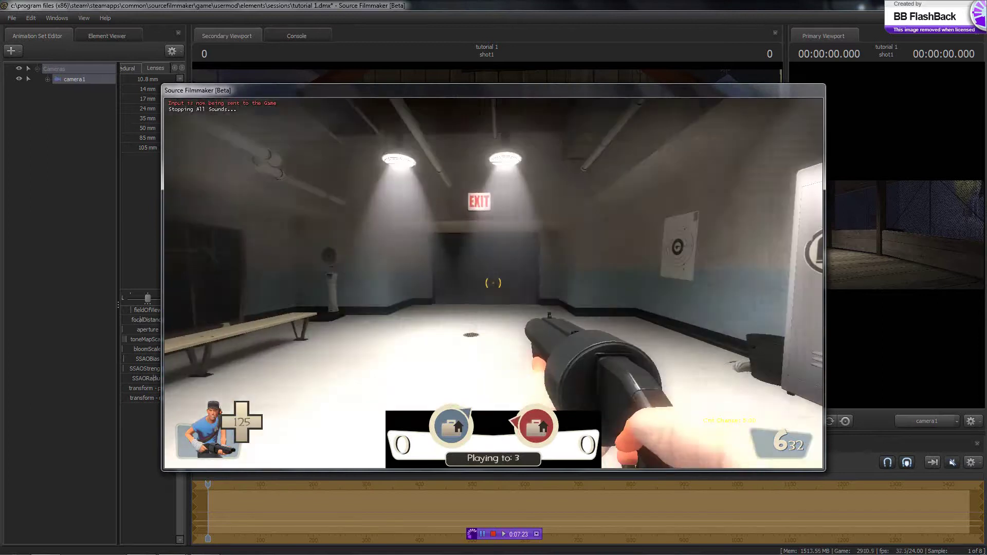
pyautogui.press('w')
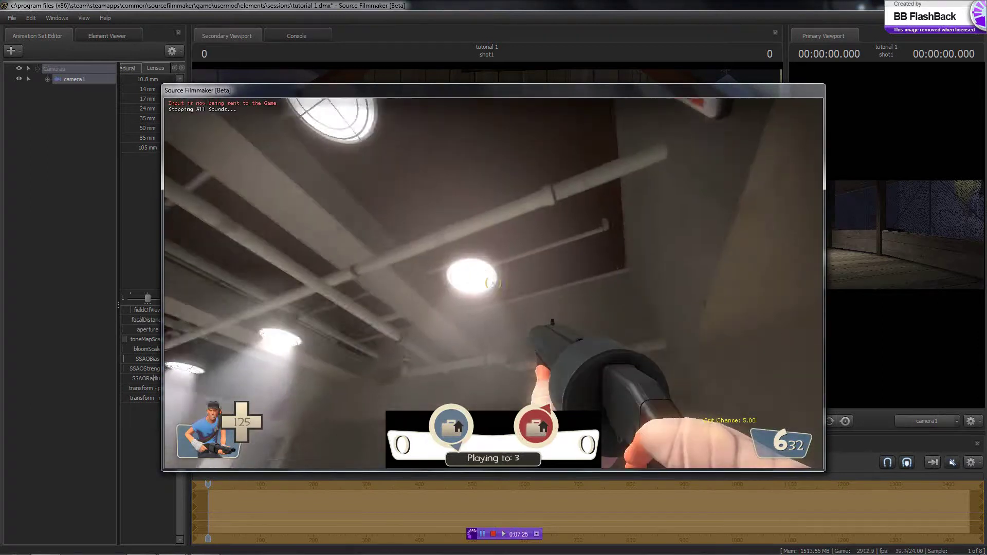
pyautogui.press('w')
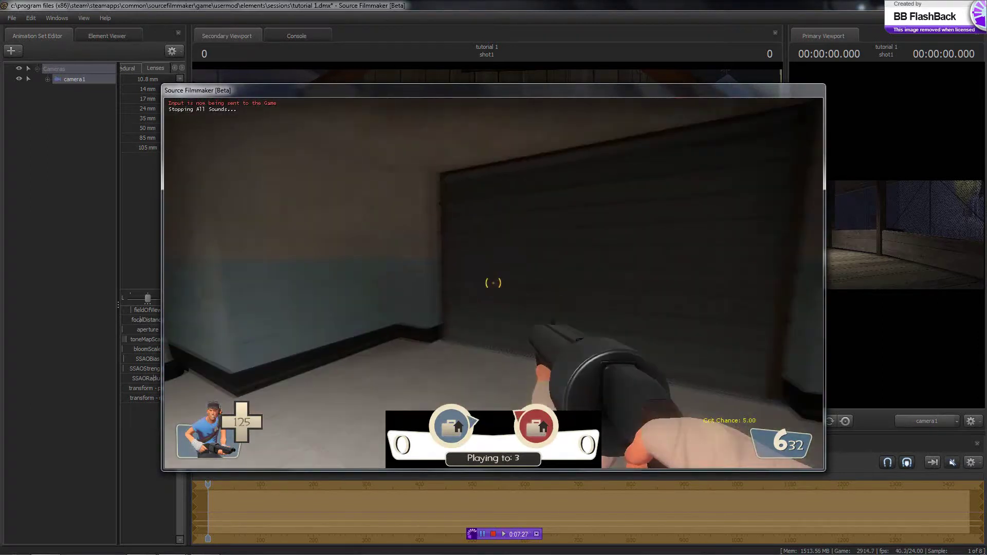
pyautogui.press('w')
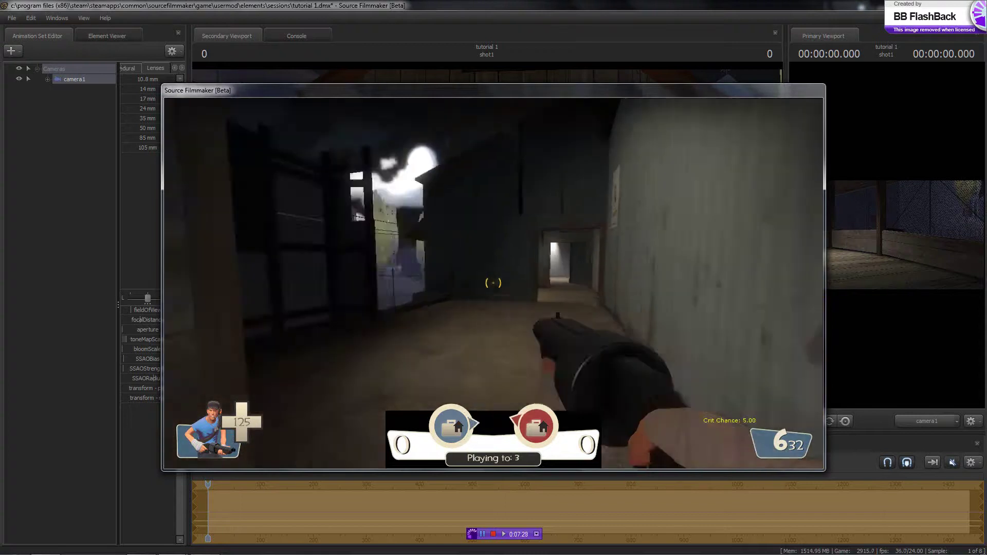
pyautogui.press('w')
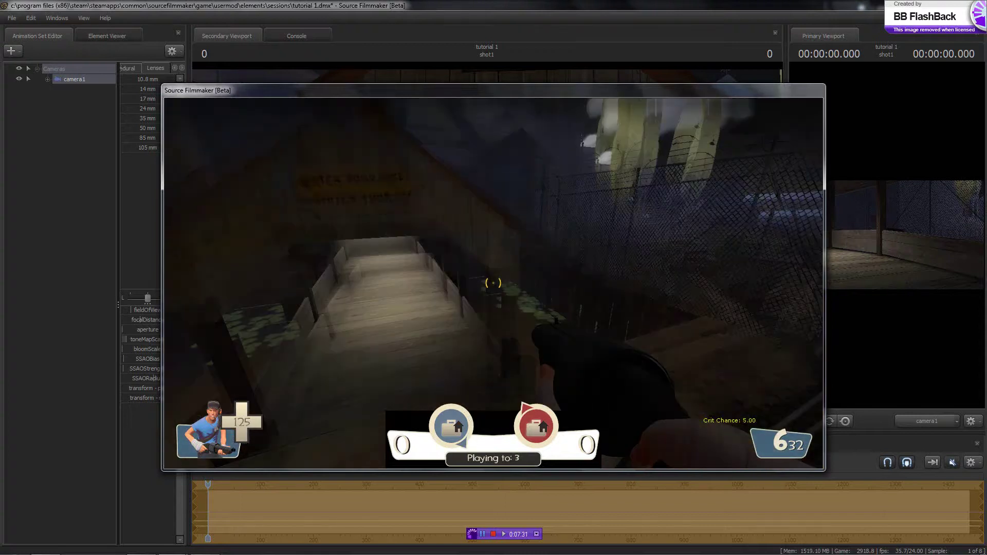
pyautogui.press('w')
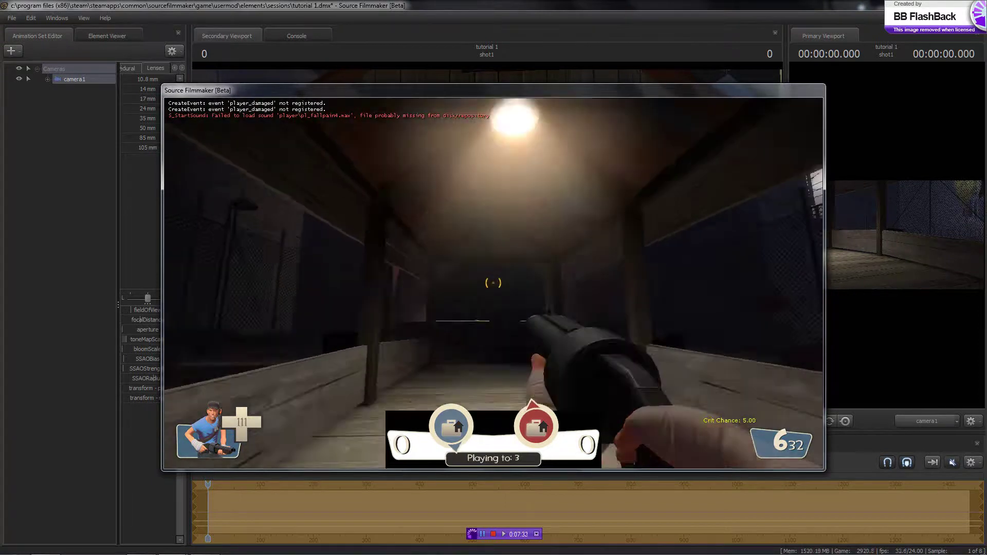
pyautogui.press('w')
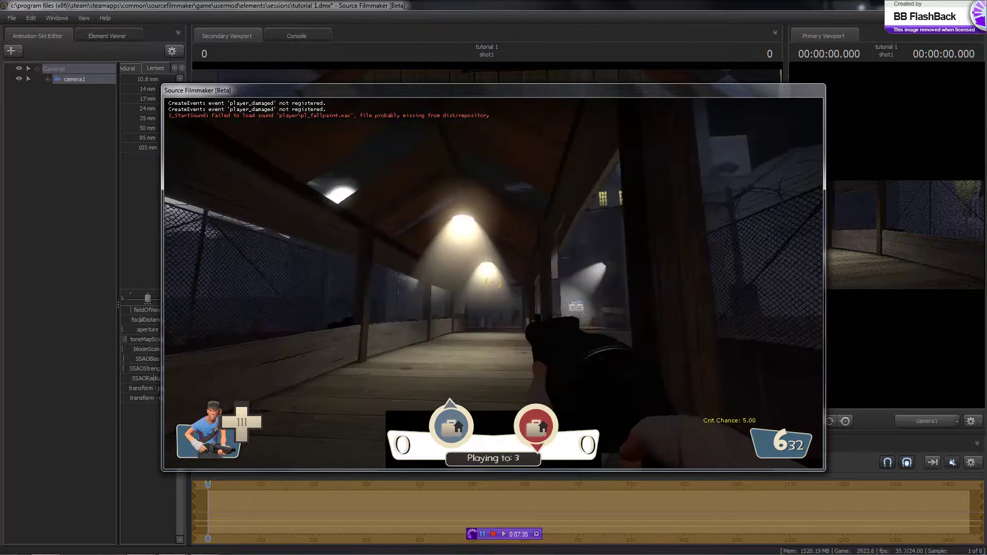
pyautogui.press('w')
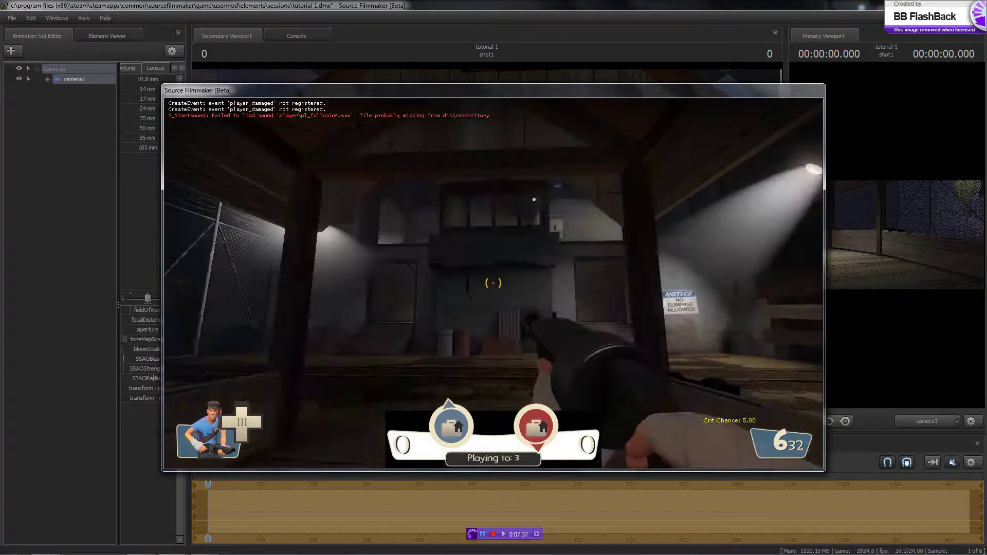
pyautogui.press('w')
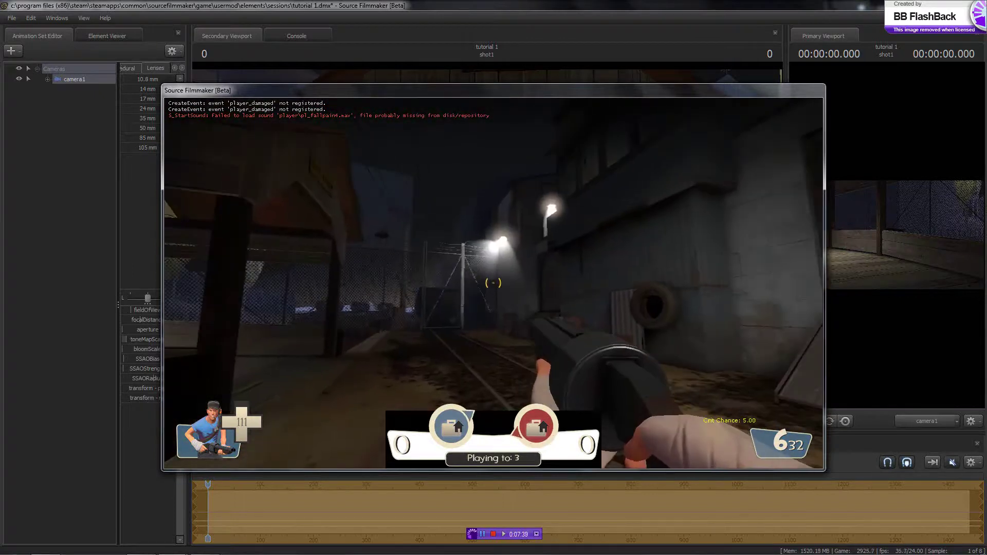
pyautogui.press('w')
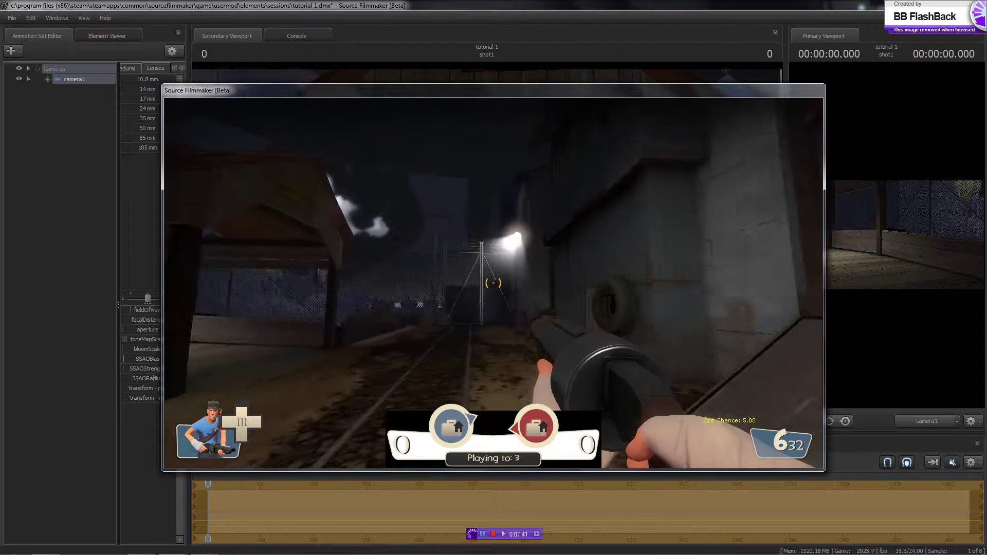
pyautogui.press('w')
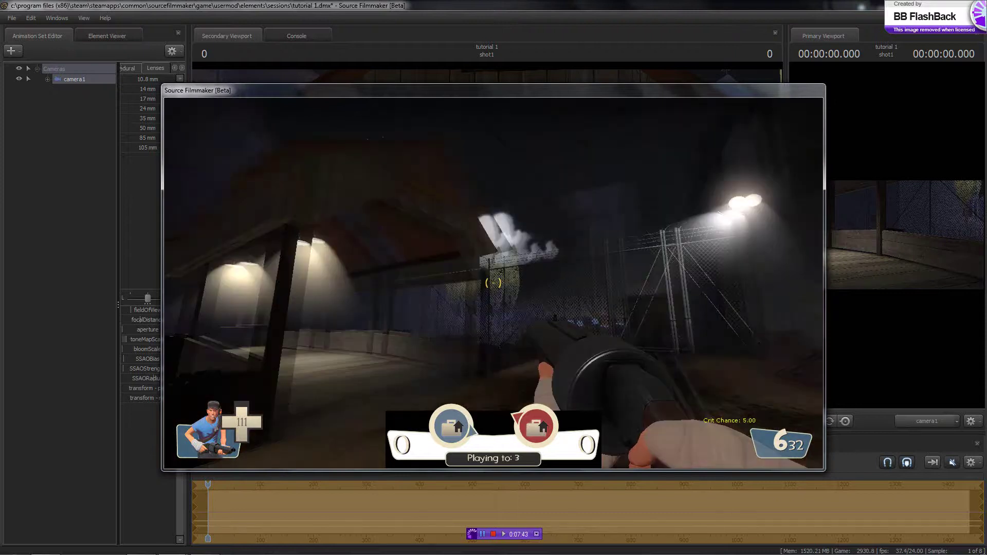
pyautogui.press('w')
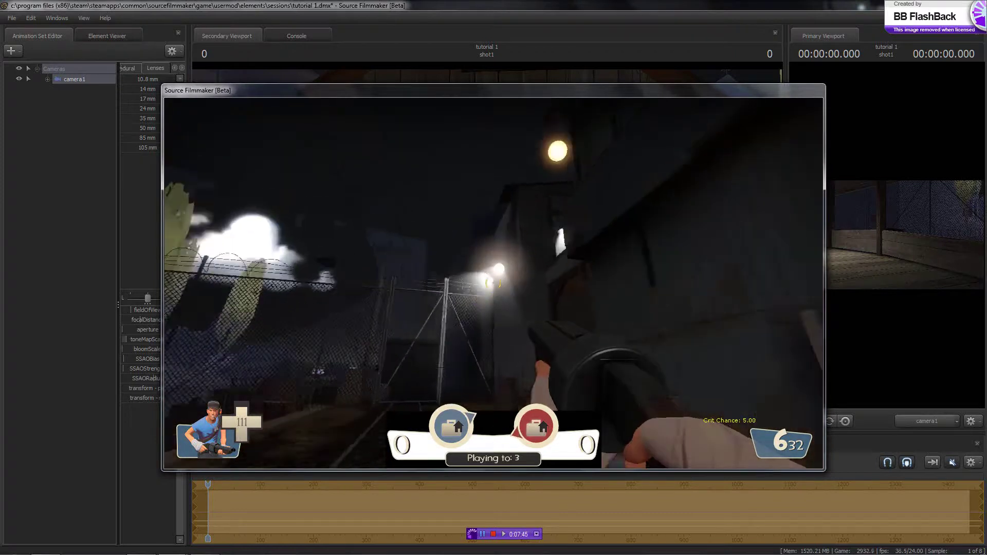
pyautogui.press('w')
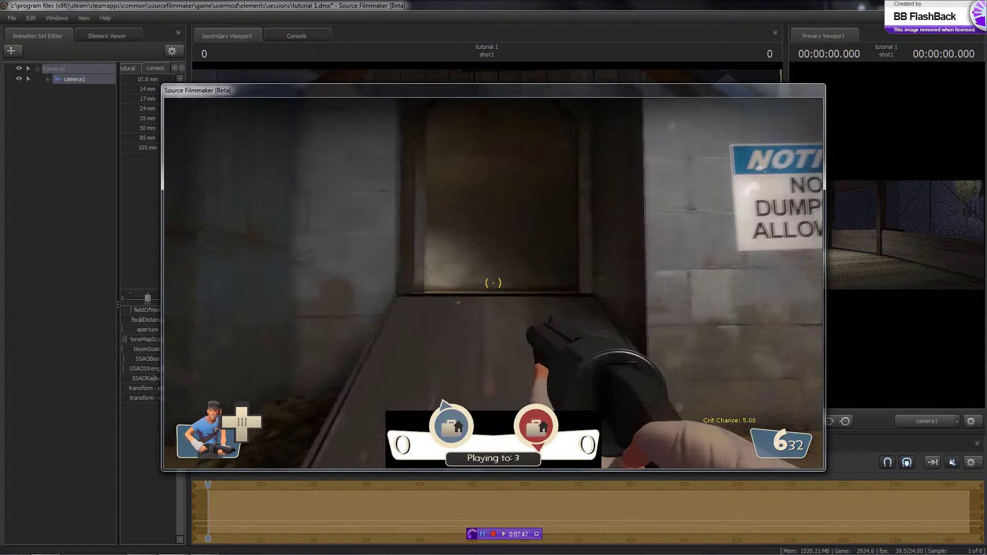
pyautogui.press('w')
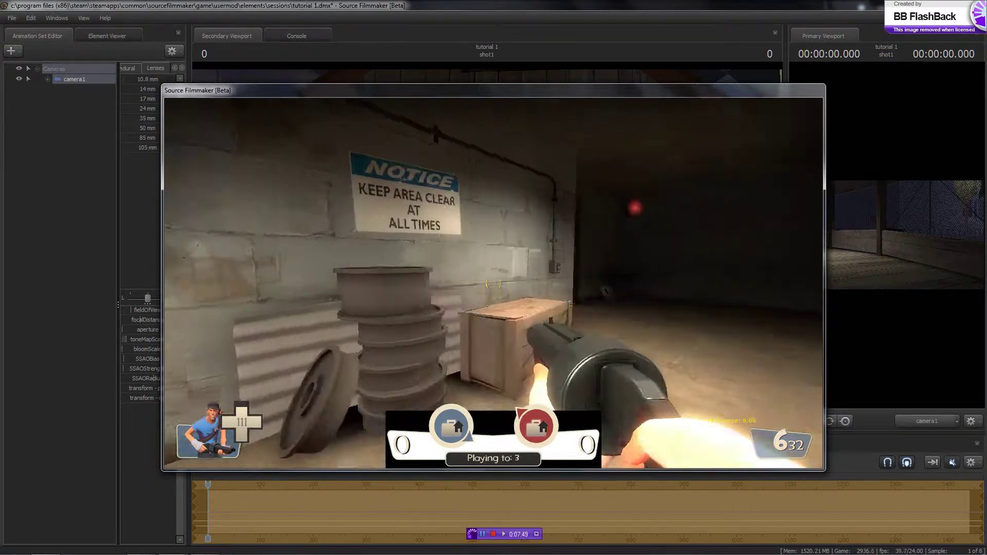
pyautogui.press('Escape')
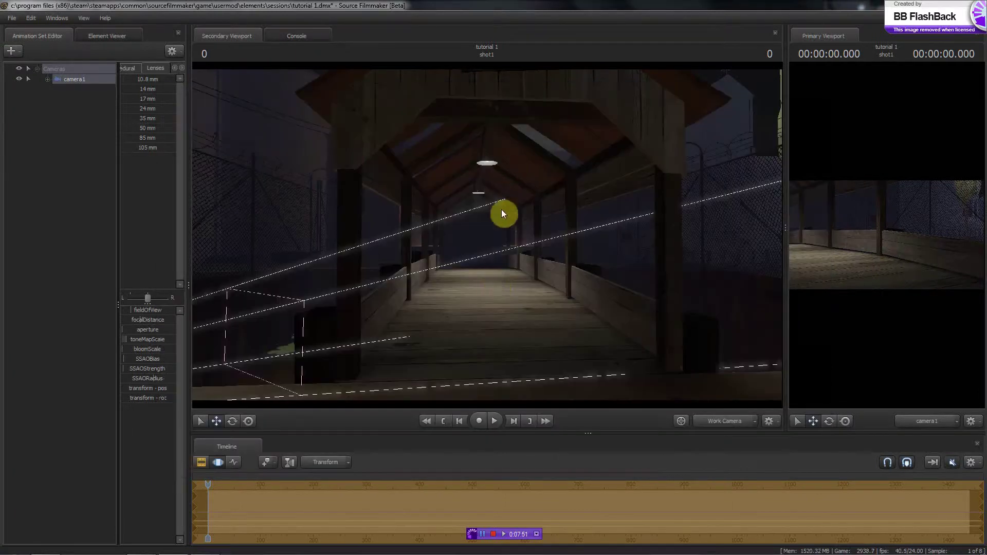
# - With camera1 in the secondary viewport, enable drawing of Other Entities among the game entities, and return the viewport to the Work Camera
pyautogui.moveTo(499, 223); pyautogui.dragTo(487, 235)
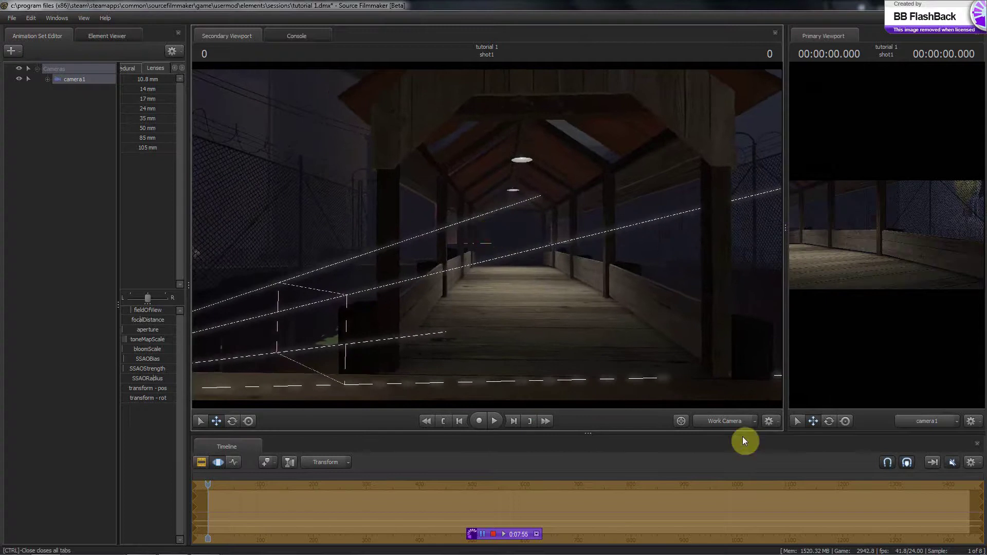
pyautogui.click(744, 419)
pyautogui.moveTo(530, 268); pyautogui.dragTo(486, 235)
pyautogui.rightClick(391, 130)
pyautogui.moveTo(430, 195)
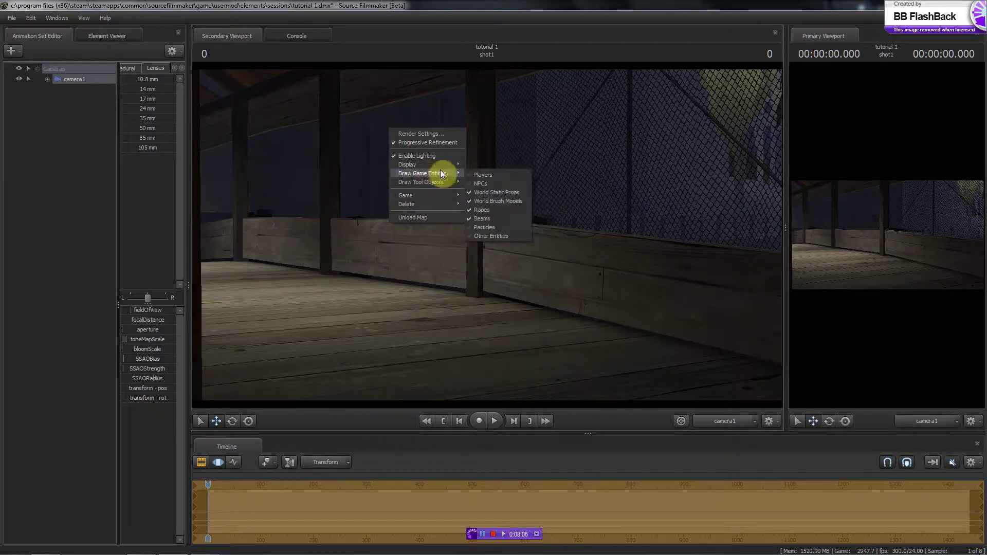
pyautogui.click(490, 230)
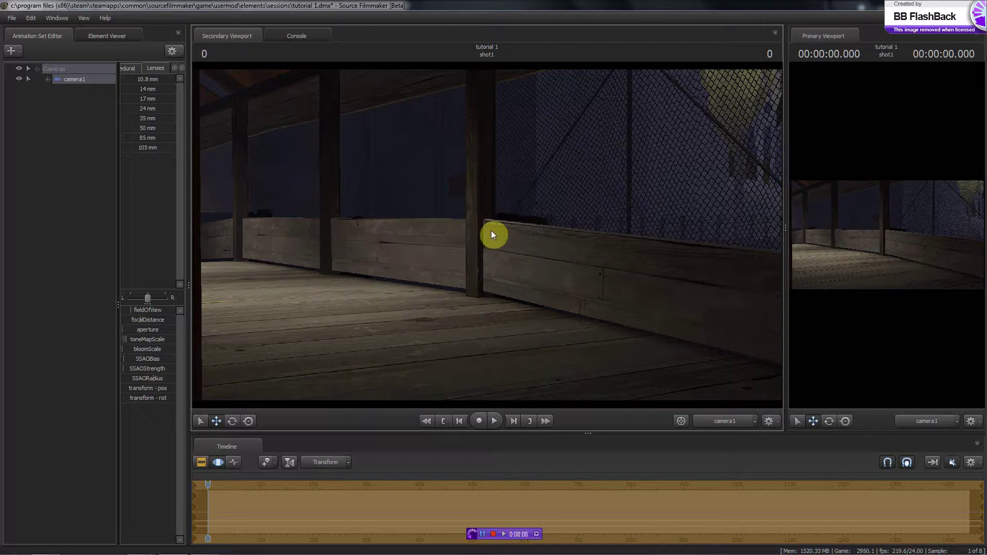
pyautogui.click(750, 418)
pyautogui.click(736, 417)
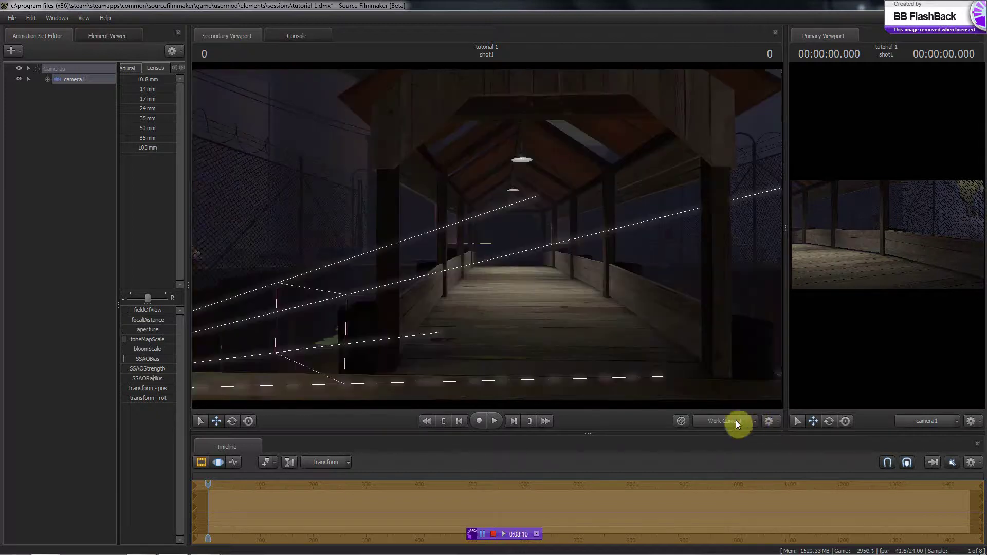
# - Run game mode again, walk the Scout outside to the covered bridge and back across the rail tracks, and return to the editor
pyautogui.press('F11')
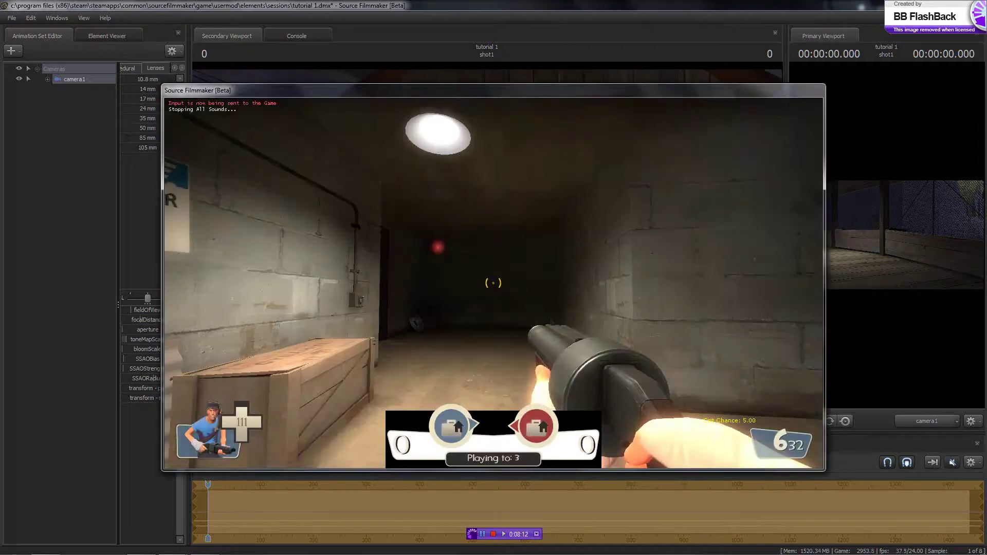
pyautogui.press('w')
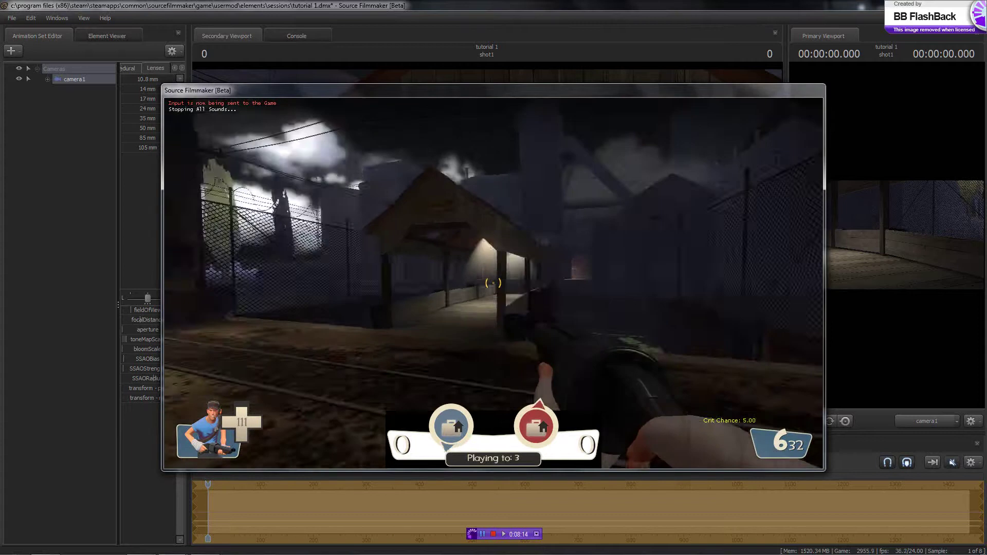
pyautogui.press('w')
pyautogui.press('s')
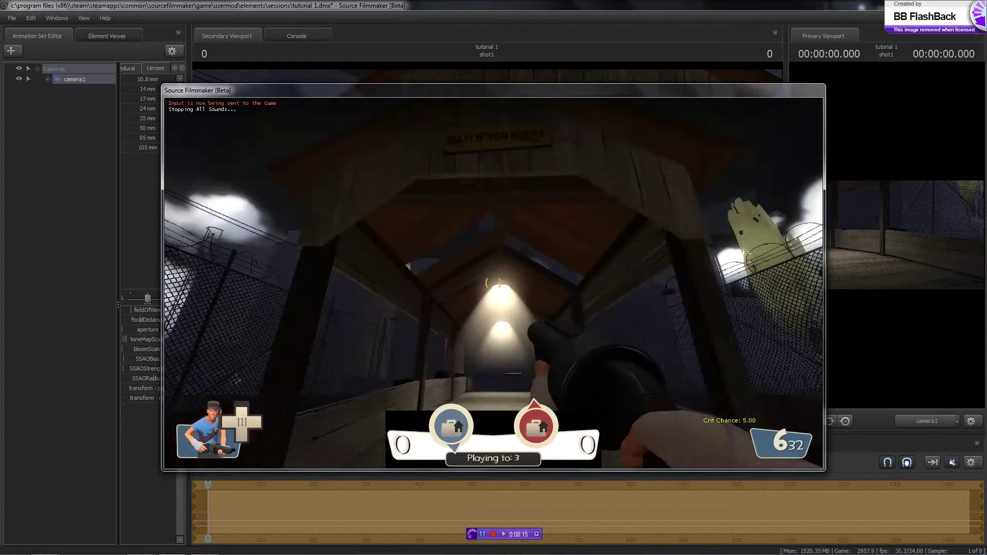
pyautogui.press('w')
pyautogui.press('w')
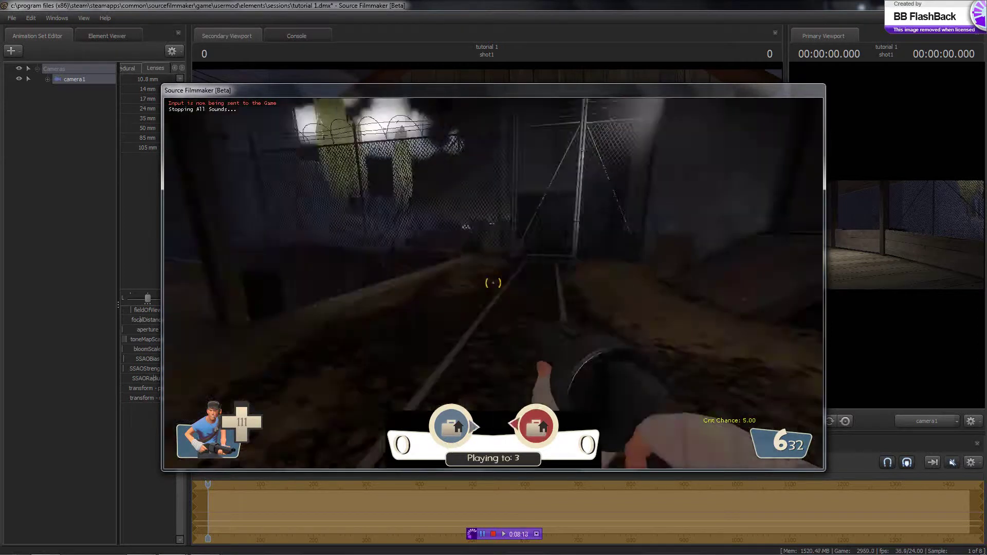
pyautogui.press('s')
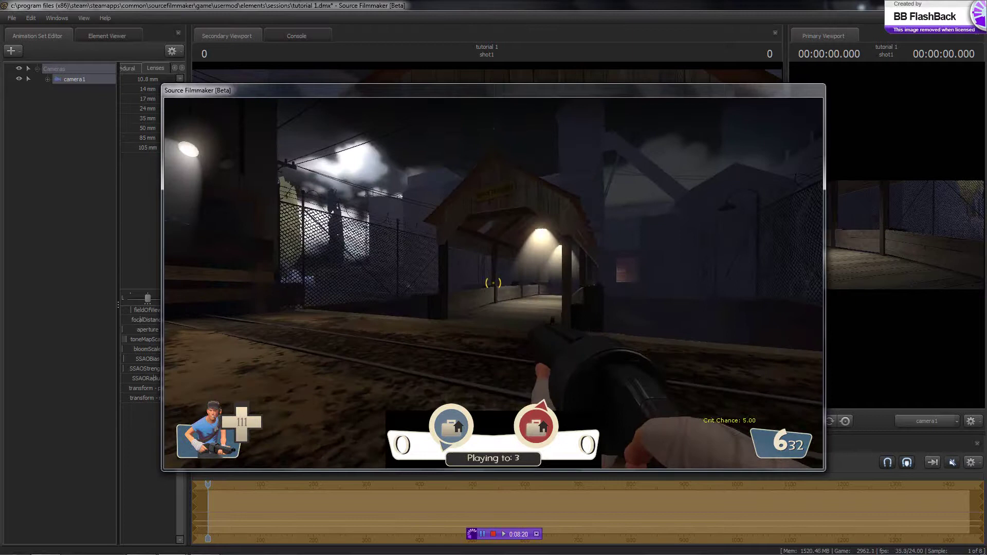
pyautogui.press('Escape')
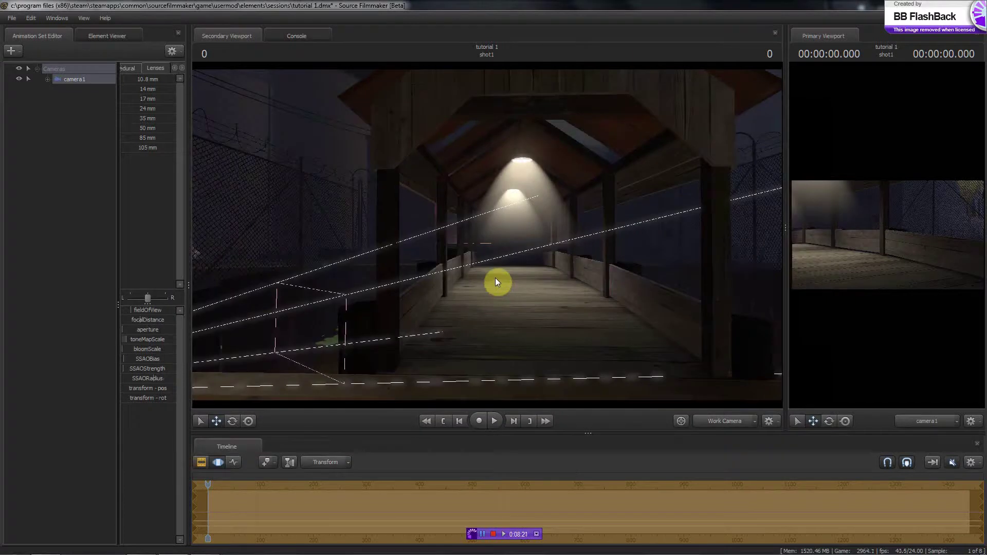
# - Re-enter game mode, explore the fenced rail track and the concrete building interior, and switch back to the editor
pyautogui.press('Tab')
pyautogui.press('w')
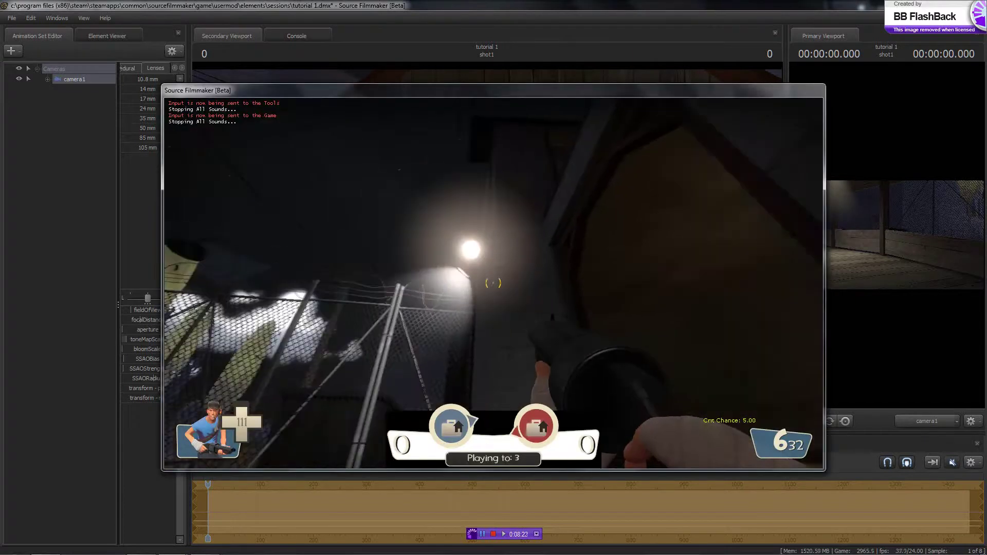
pyautogui.press('w')
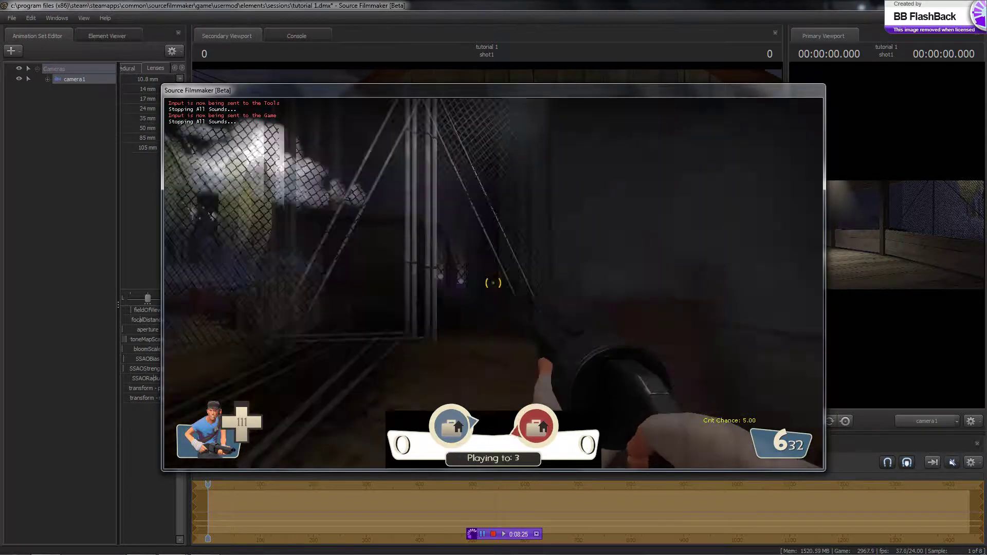
pyautogui.press('w')
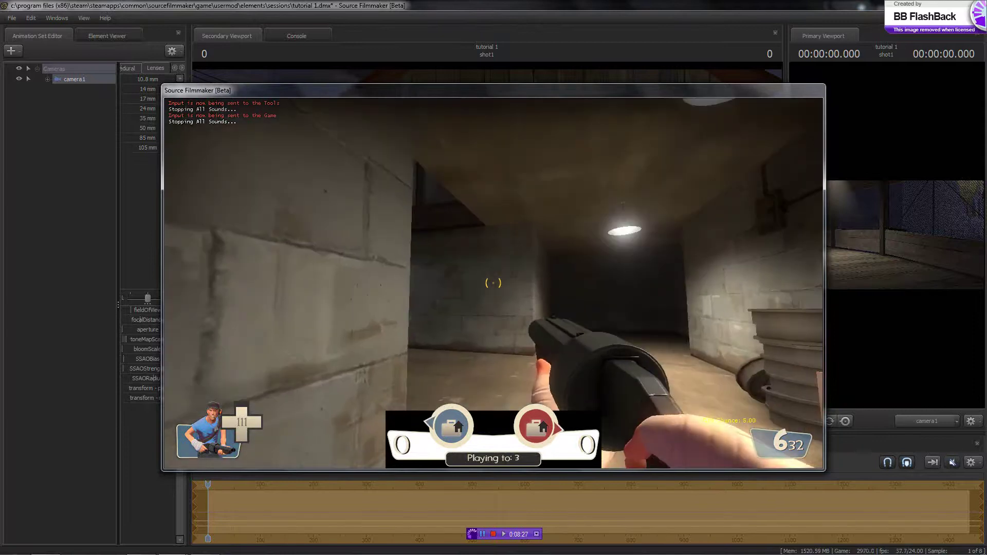
pyautogui.press('Tab')
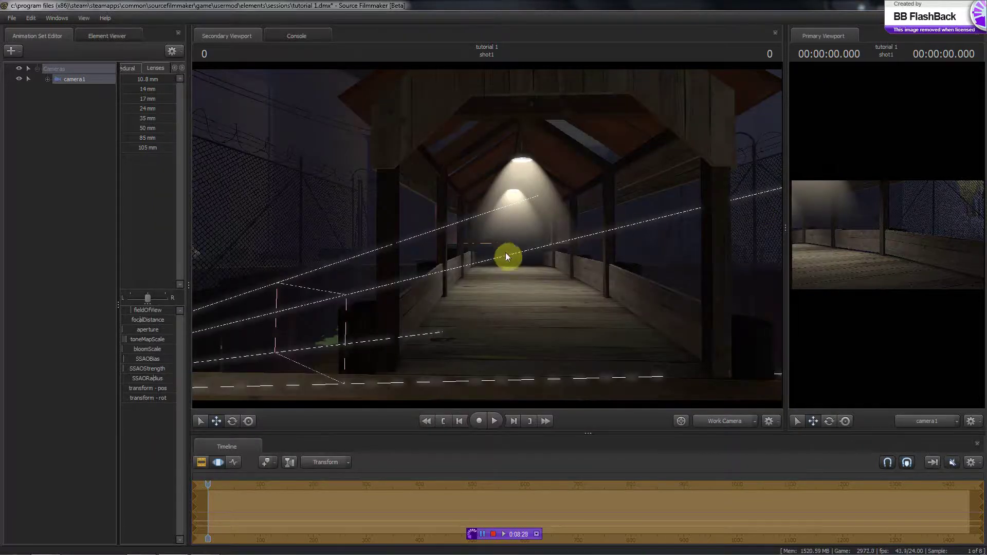
# - Widen the primary viewport, enlarge the secondary one again, and reframe the Work Camera on the covered bridge entrance
pyautogui.moveTo(506, 253); pyautogui.dragTo(487, 235)
pyautogui.moveTo(784, 226); pyautogui.dragTo(493, 258)
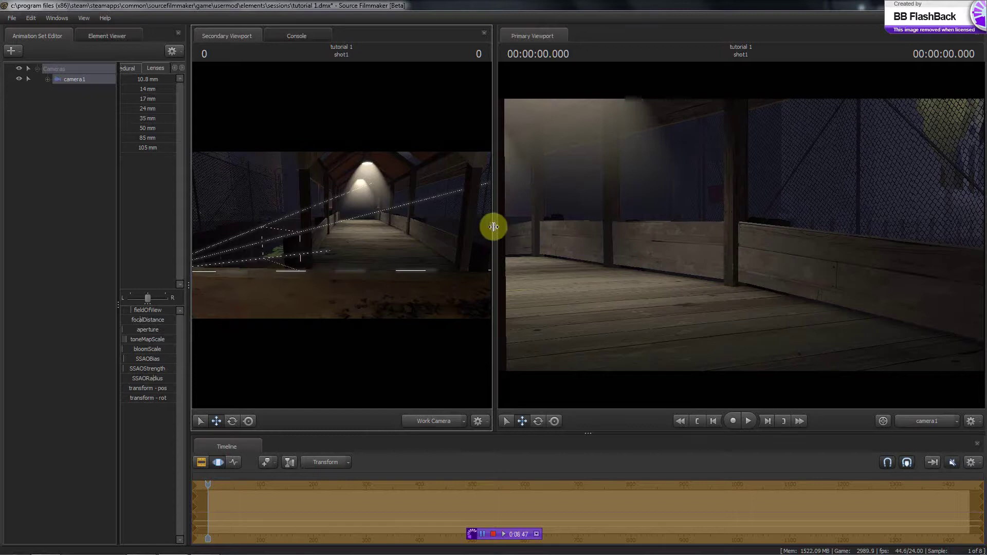
pyautogui.moveTo(495, 226); pyautogui.dragTo(843, 244)
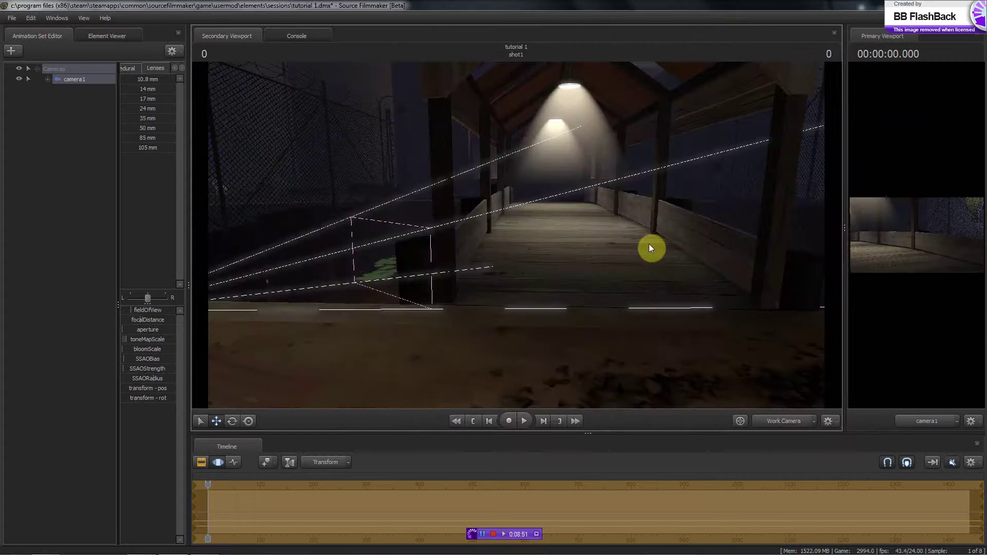
pyautogui.moveTo(843, 223); pyautogui.dragTo(804, 276)
pyautogui.moveTo(504, 228)
pyautogui.mouseDown()
pyautogui.moveTo(553, 238)
pyautogui.moveTo(538, 229)
pyautogui.moveTo(432, 238)
pyautogui.moveTo(491, 229)
pyautogui.moveTo(519, 248)
pyautogui.moveTo(496, 232)
pyautogui.mouseUp()
# - Enlarge the primary viewport so camera1's shot takes up more than half of the viewport area, and clear the camera1 selection
pyautogui.click(834, 224)
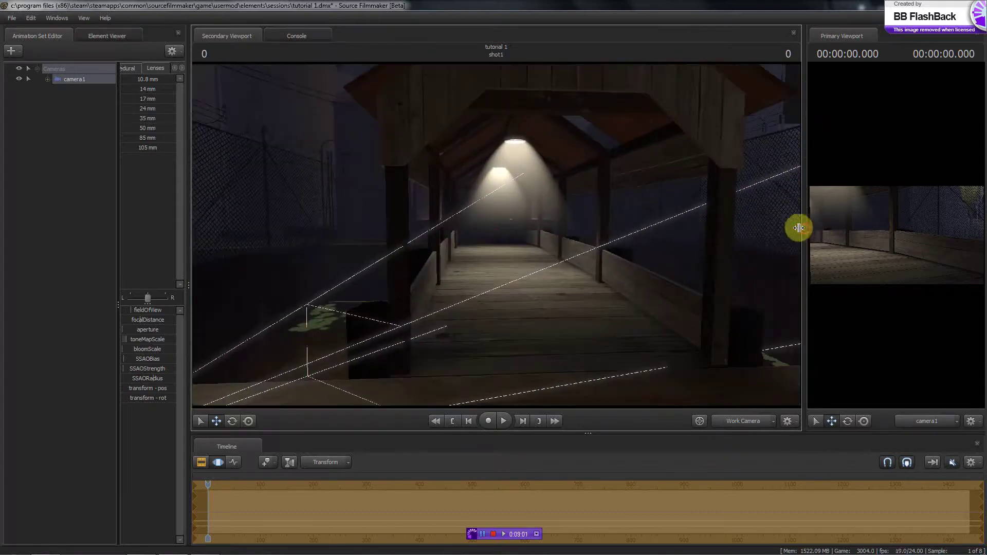
pyautogui.moveTo(797, 234); pyautogui.dragTo(472, 242)
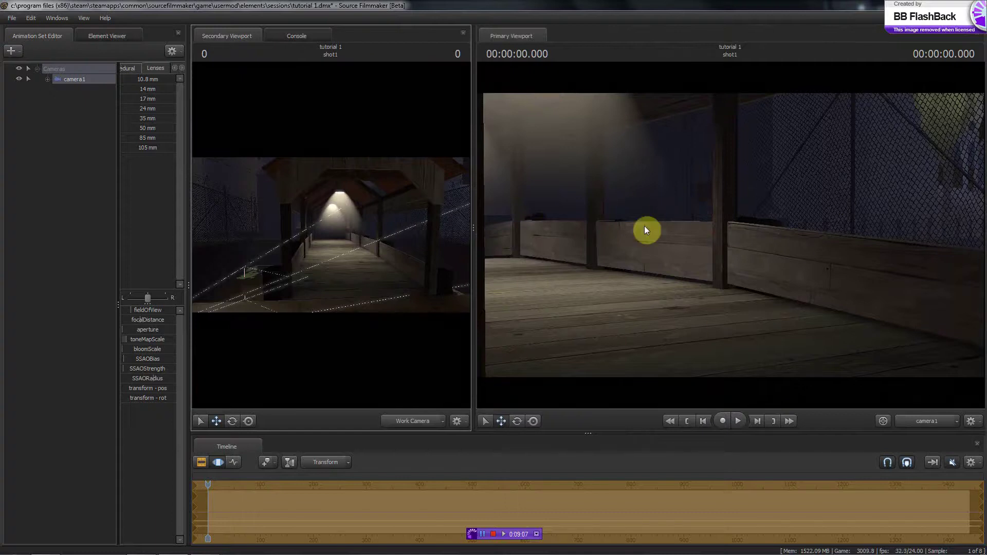
pyautogui.moveTo(523, 151); pyautogui.dragTo(528, 287)
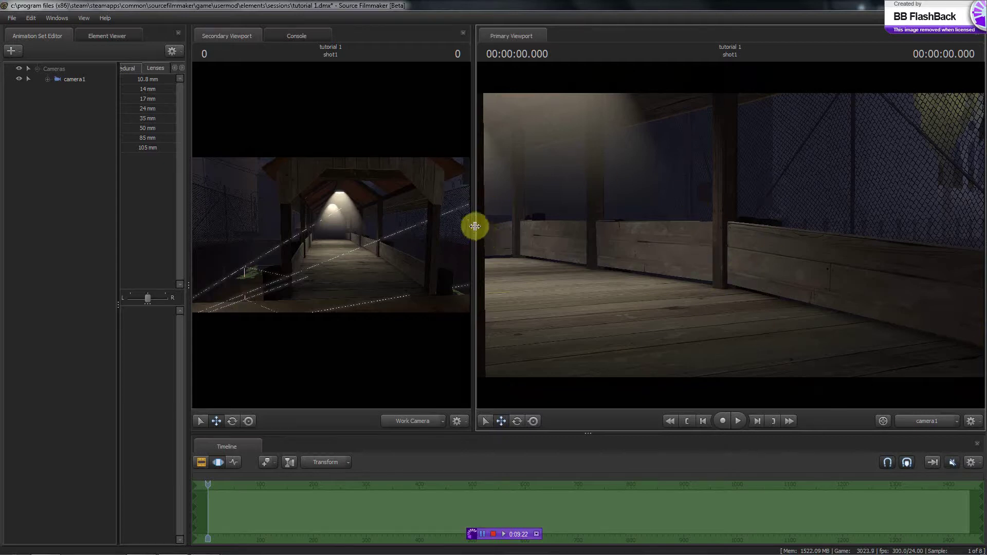
# - Enlarge the secondary viewport and add a new model animation set using player\hwm\medic.mdl, filtering the model list by "hwm"
pyautogui.moveTo(475, 227); pyautogui.dragTo(921, 268)
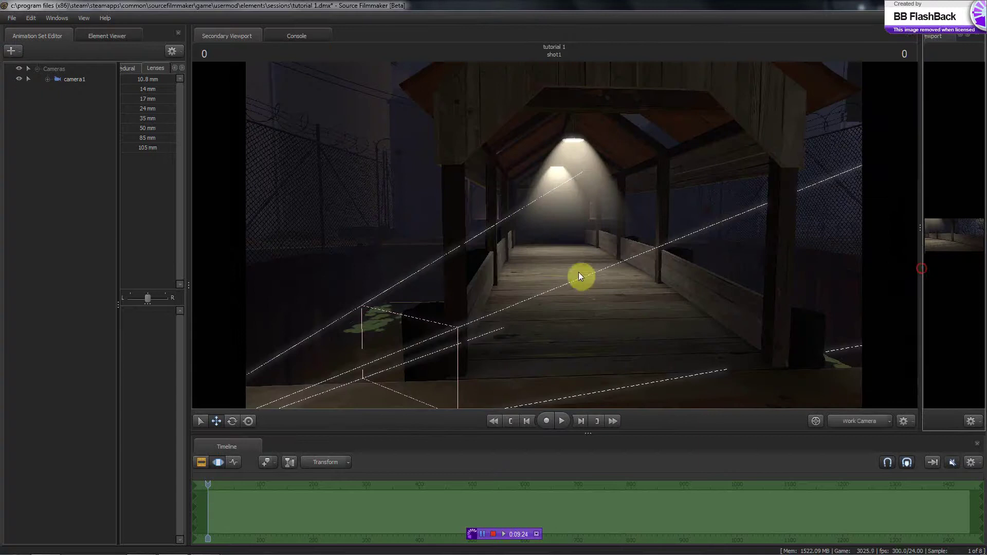
pyautogui.moveTo(579, 277); pyautogui.dragTo(554, 234)
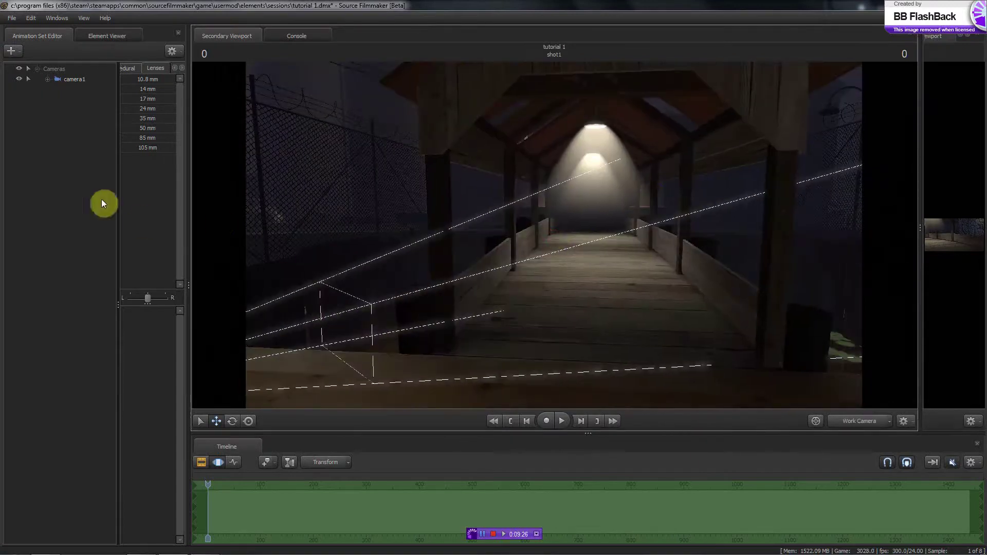
pyautogui.rightClick(92, 180)
pyautogui.click(159, 199)
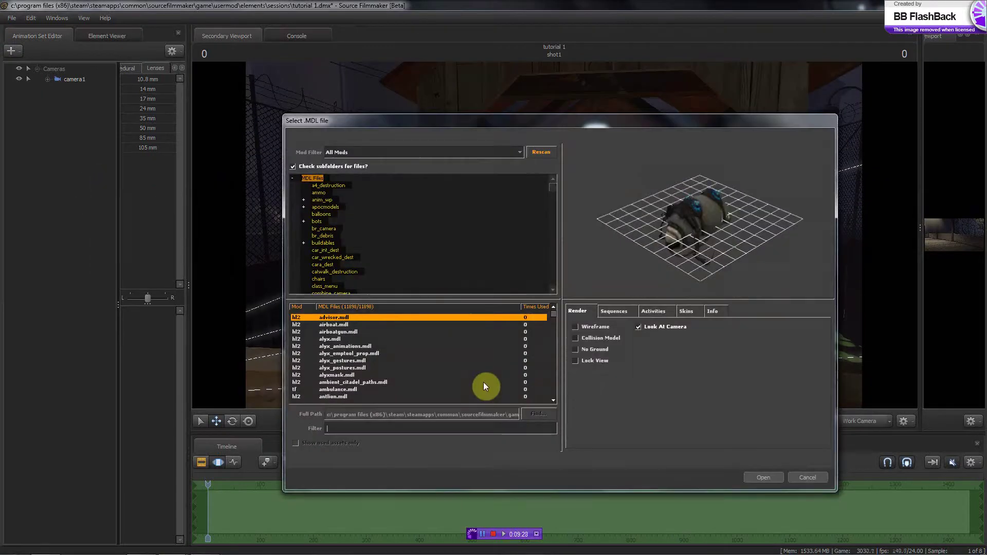
pyautogui.write('hwm')
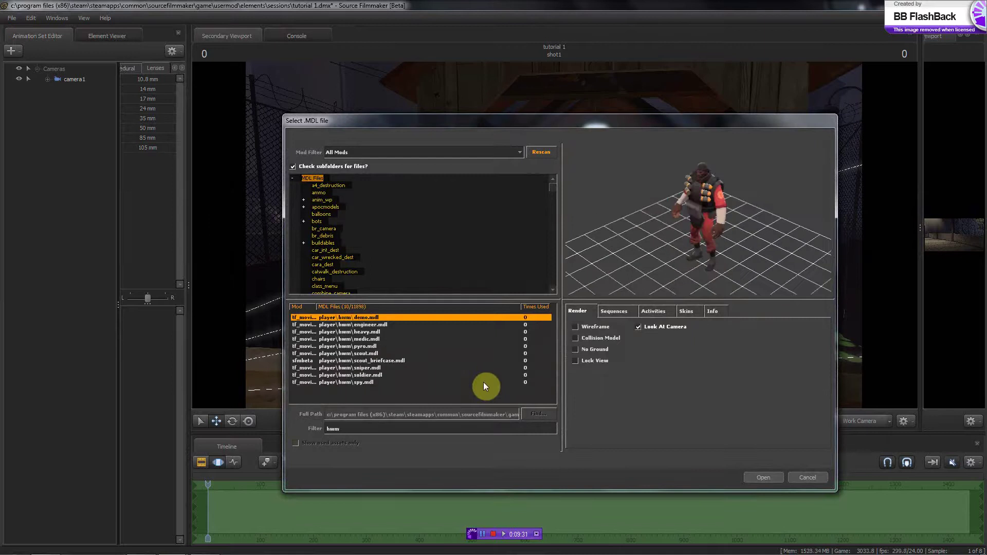
pyautogui.press('Down')
pyautogui.press('Down')
pyautogui.press('Down')
pyautogui.press('Return')
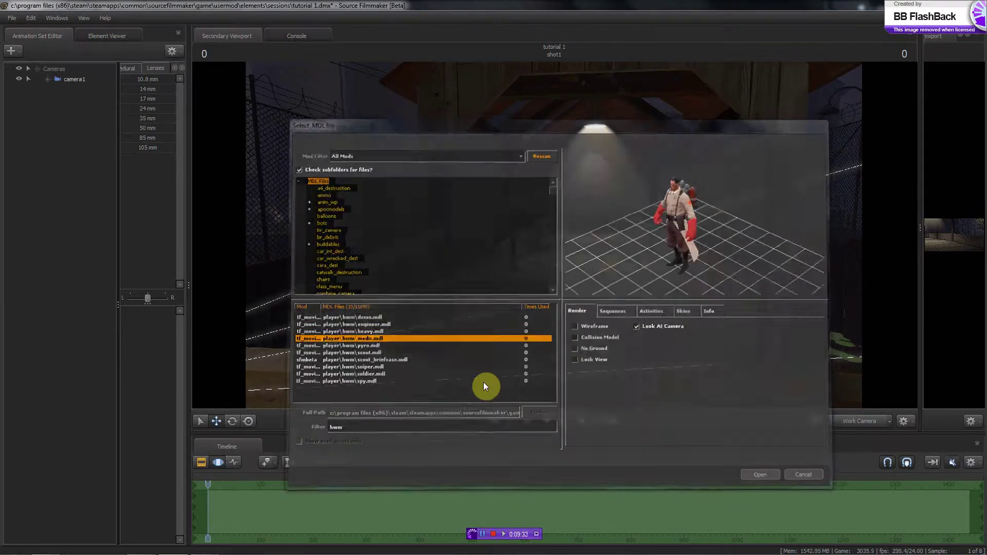
# - Select medic1, move the whole model onto the near end of the covered bridge, and rotate it to face out of the entrance
pyautogui.moveTo(405, 280); pyautogui.dragTo(553, 235)
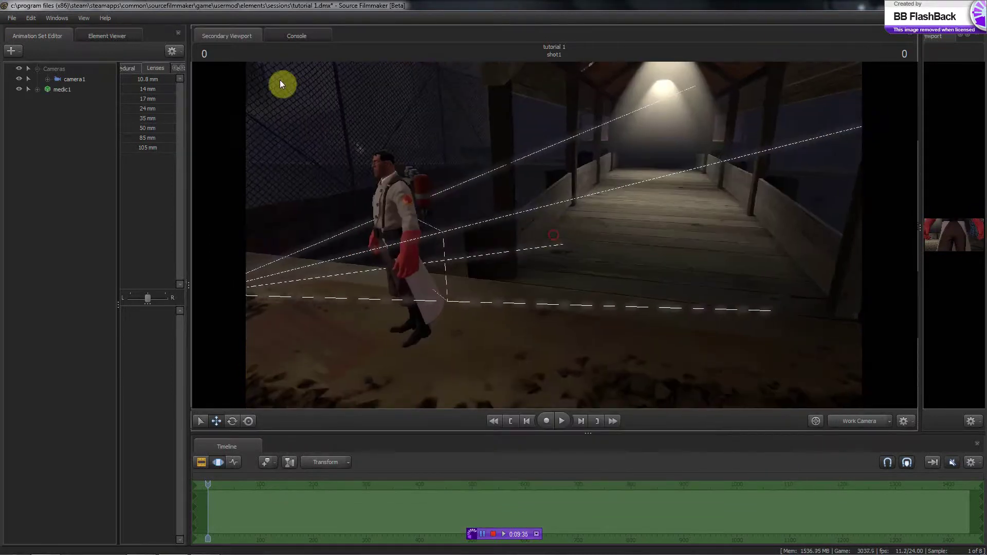
pyautogui.click(62, 90)
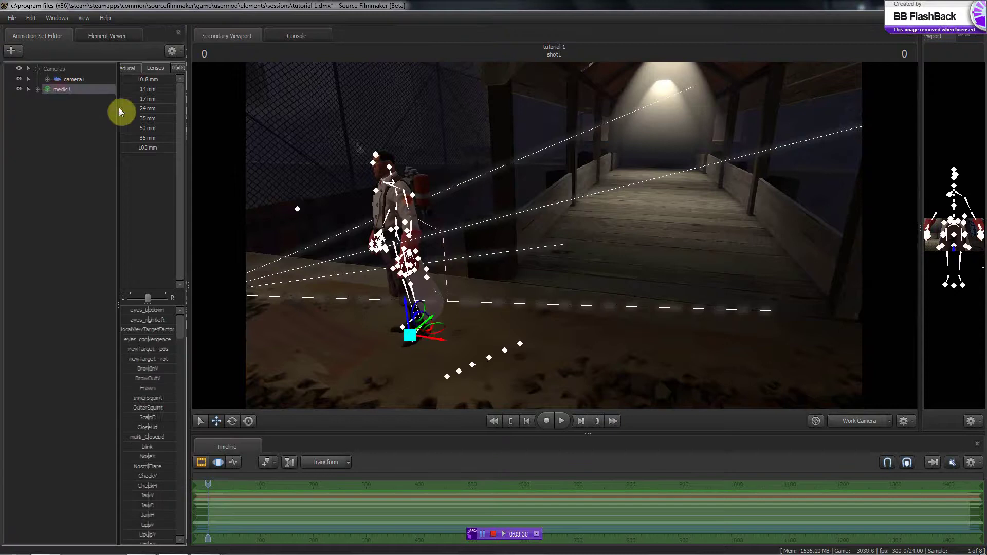
pyautogui.click(410, 336)
pyautogui.moveTo(410, 336); pyautogui.dragTo(554, 234)
pyautogui.press('e')
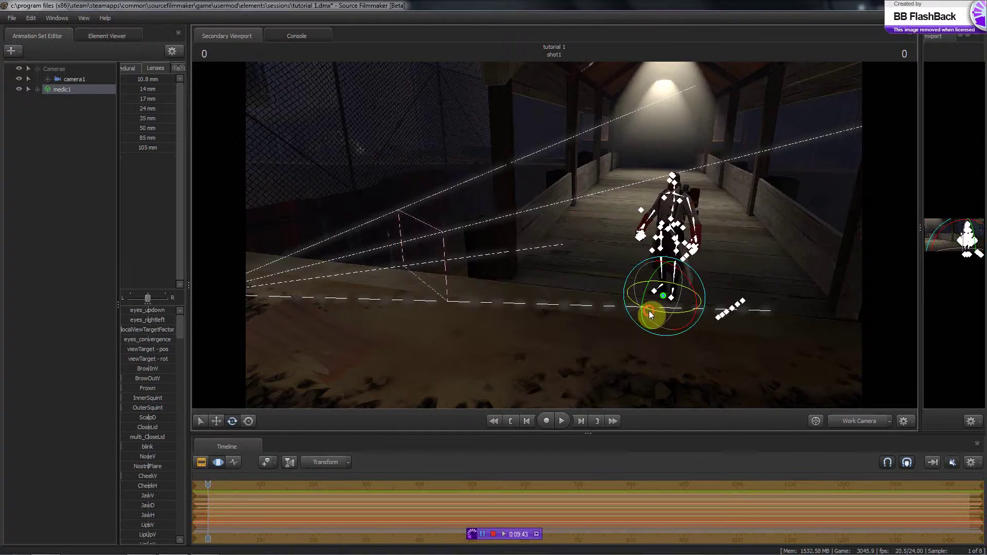
pyautogui.moveTo(649, 310); pyautogui.dragTo(675, 308)
# - Turn off viewport lighting and check the Medic's placement in camera1's shot, restoring the large secondary viewport
pyautogui.rightClick(582, 166)
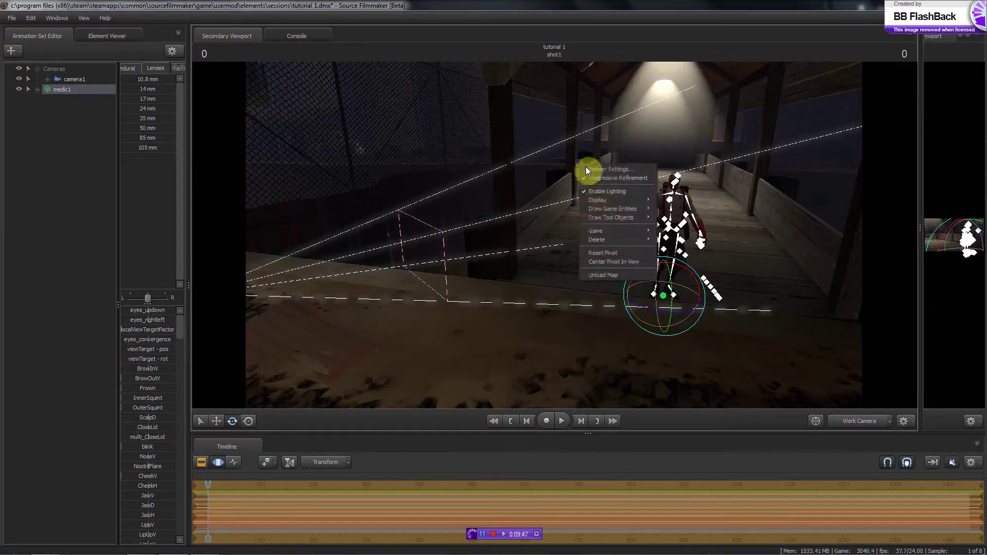
pyautogui.click(598, 191)
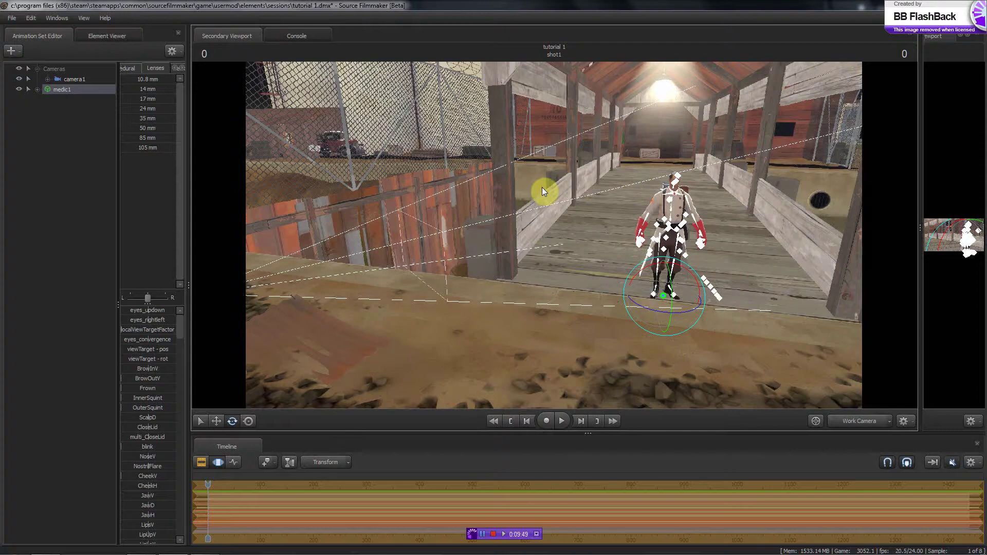
pyautogui.moveTo(553, 235)
pyautogui.mouseDown()
pyautogui.moveTo(542, 238)
pyautogui.moveTo(553, 236)
pyautogui.mouseUp()
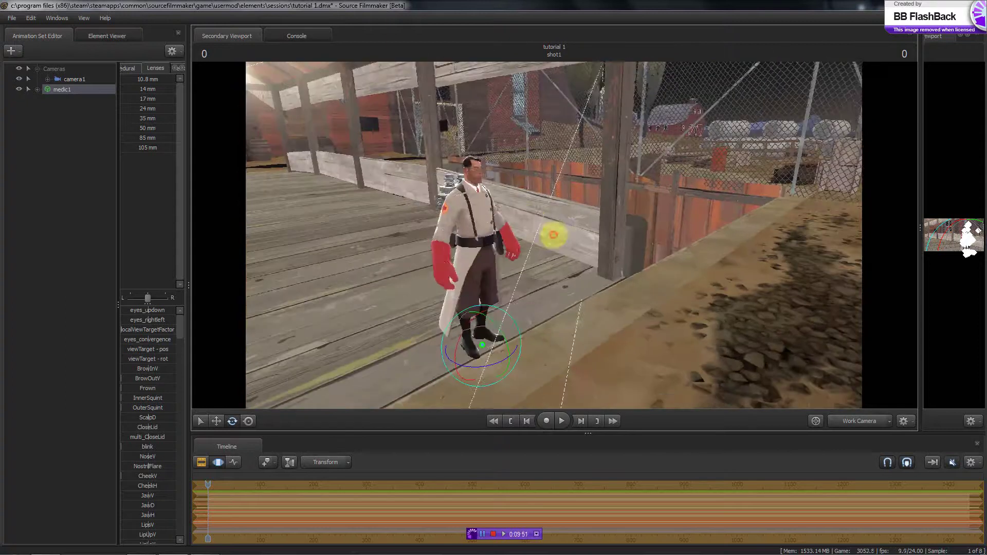
pyautogui.moveTo(920, 225); pyautogui.dragTo(432, 267)
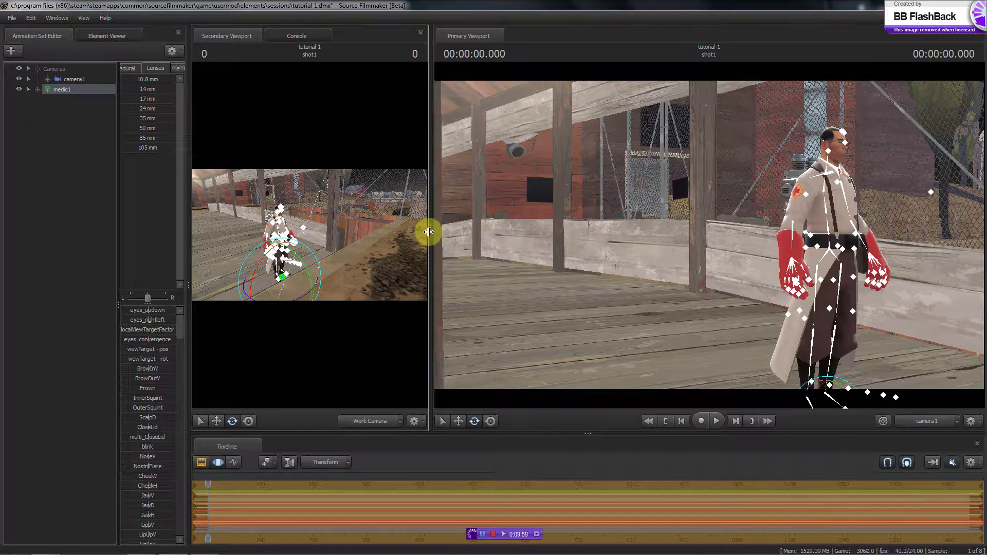
pyautogui.moveTo(431, 227); pyautogui.dragTo(918, 242)
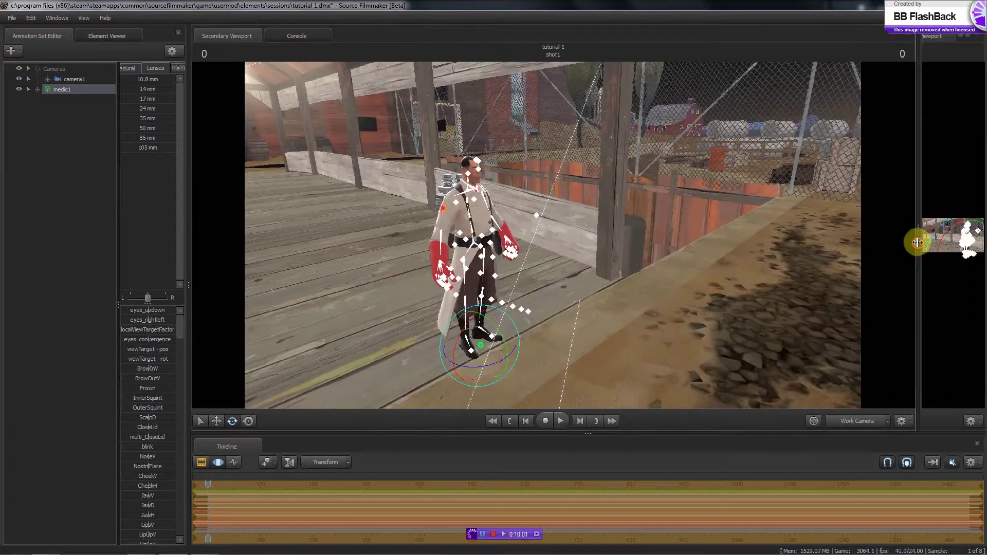
# - Reposition the Medic along and across the bridge entrance so he stands on the right side of camera1's shot
pyautogui.moveTo(536, 236); pyautogui.dragTo(553, 238)
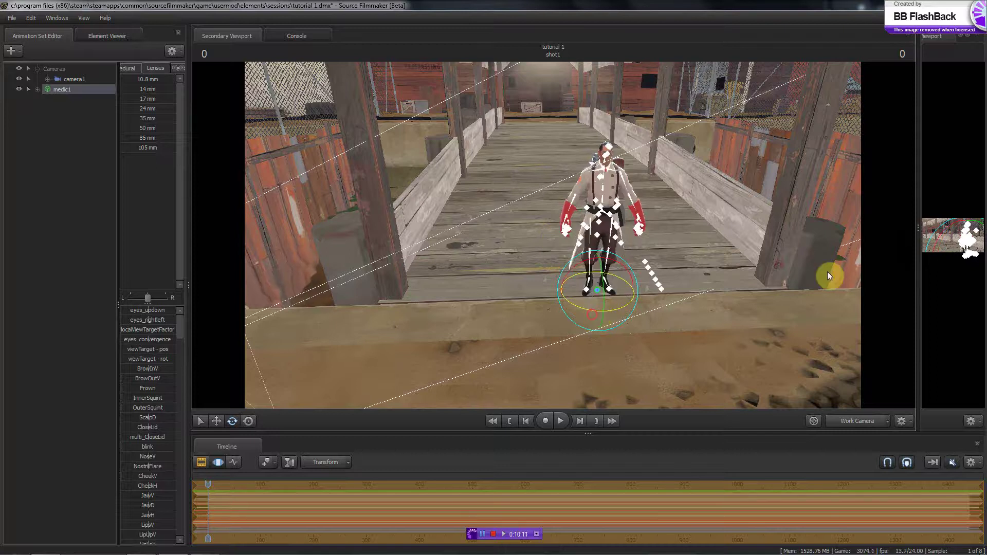
pyautogui.moveTo(865, 232); pyautogui.dragTo(928, 297)
pyautogui.press('w')
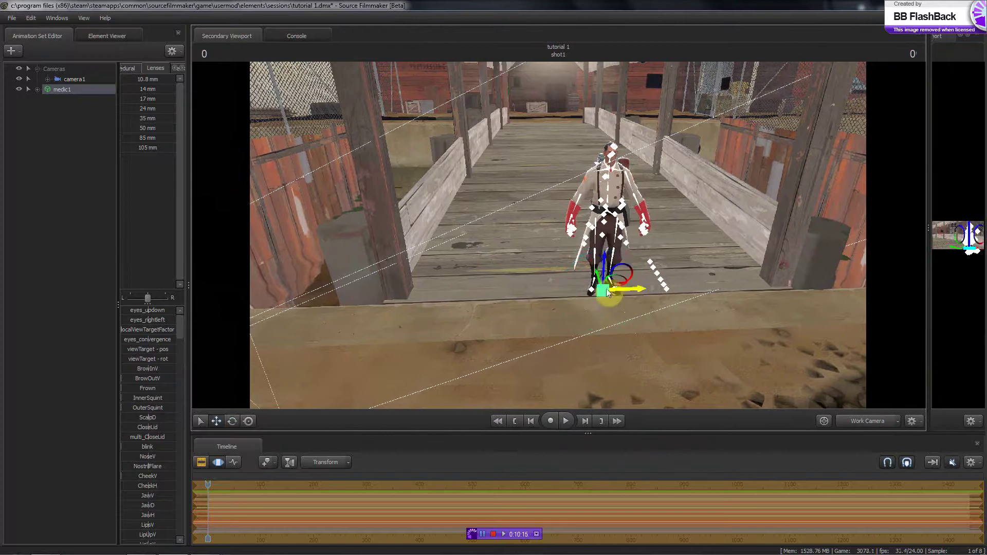
pyautogui.moveTo(597, 273); pyautogui.dragTo(592, 255)
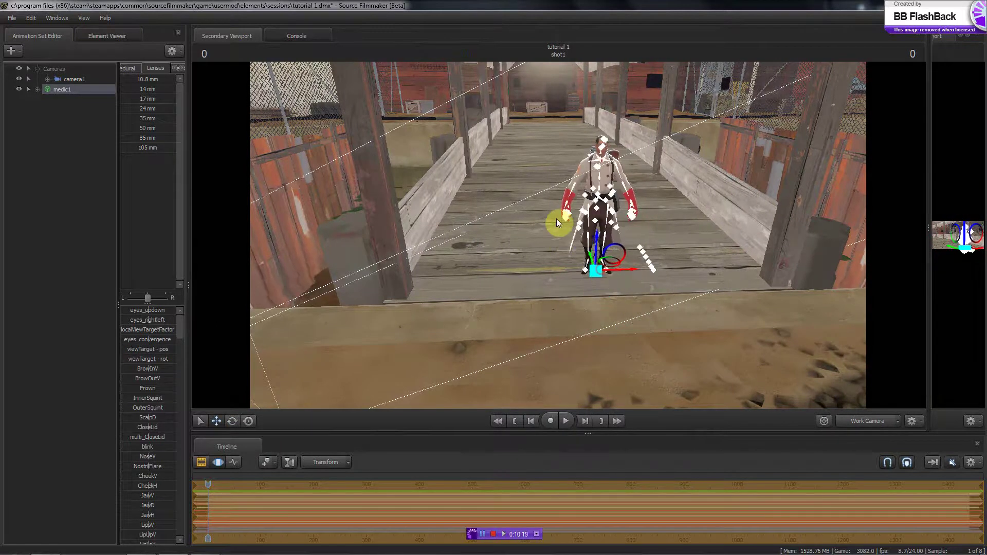
pyautogui.moveTo(930, 236); pyautogui.dragTo(365, 260)
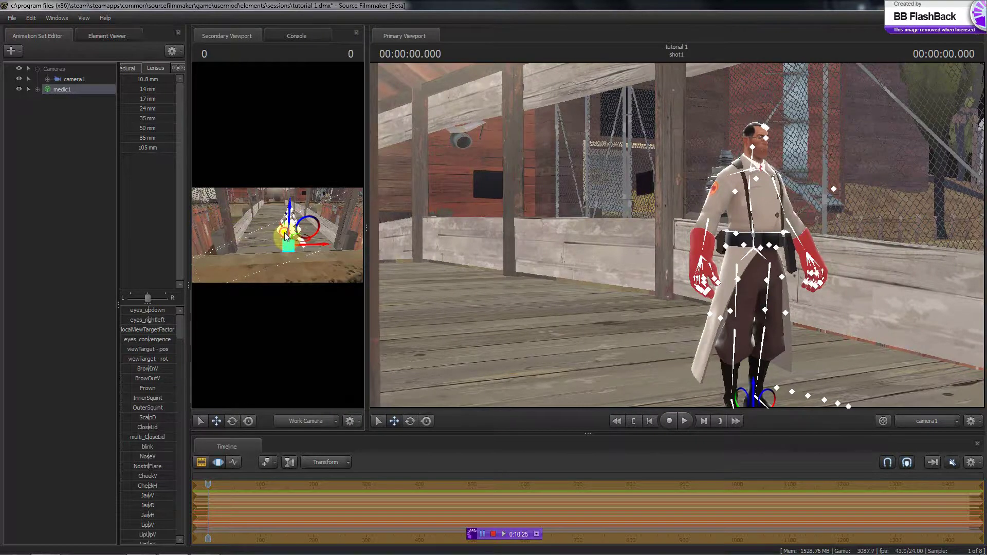
pyautogui.moveTo(286, 236); pyautogui.dragTo(286, 243)
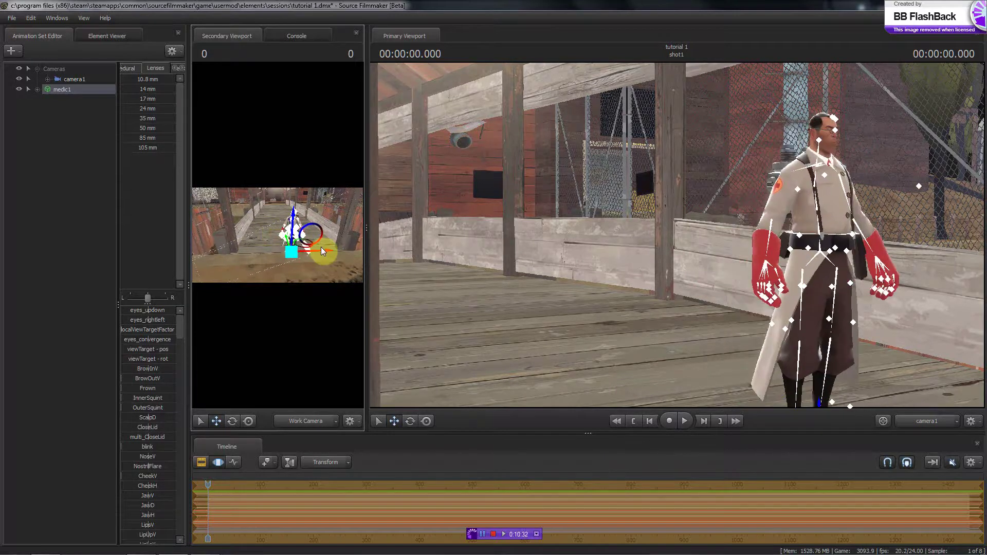
pyautogui.moveTo(275, 228); pyautogui.dragTo(274, 226)
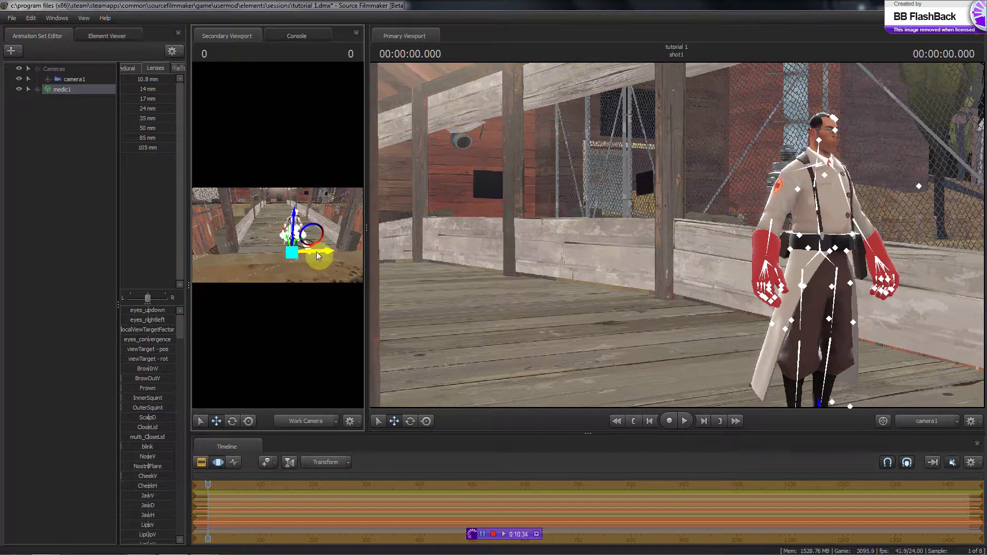
pyautogui.moveTo(316, 251); pyautogui.dragTo(310, 251)
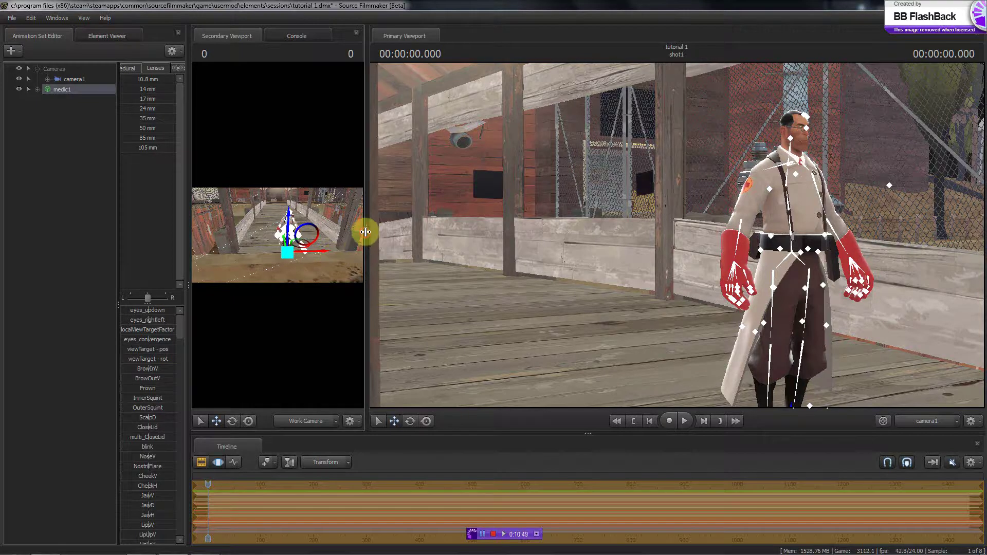
# - Enlarge the secondary viewport again and add a new model animation set using player\hwm\heavy.mdl
pyautogui.moveTo(367, 228); pyautogui.dragTo(863, 273)
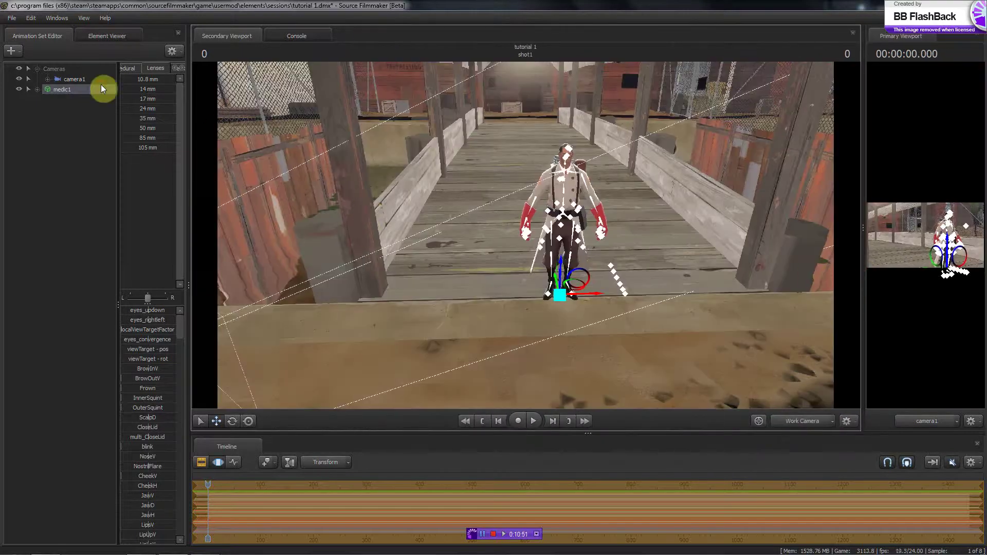
pyautogui.rightClick(47, 139)
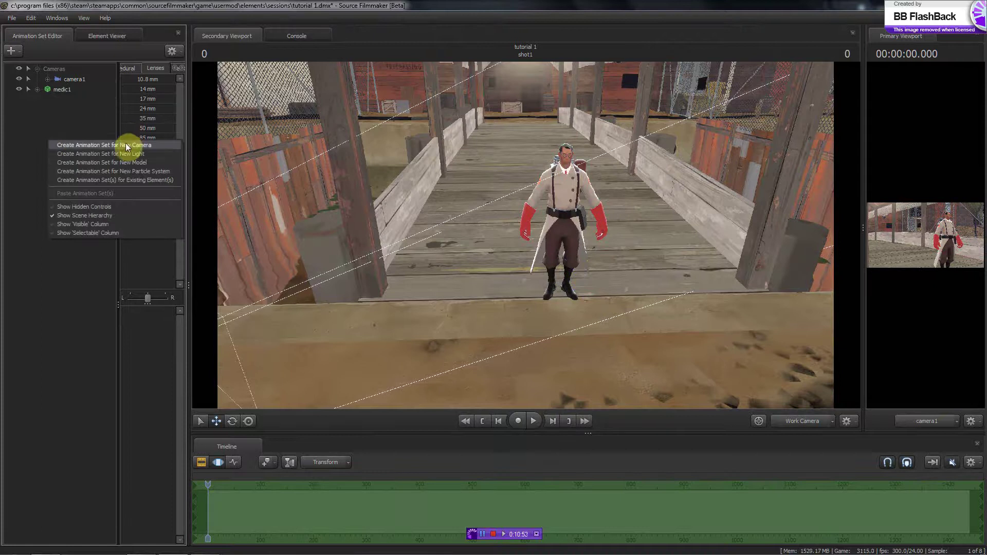
pyautogui.click(128, 162)
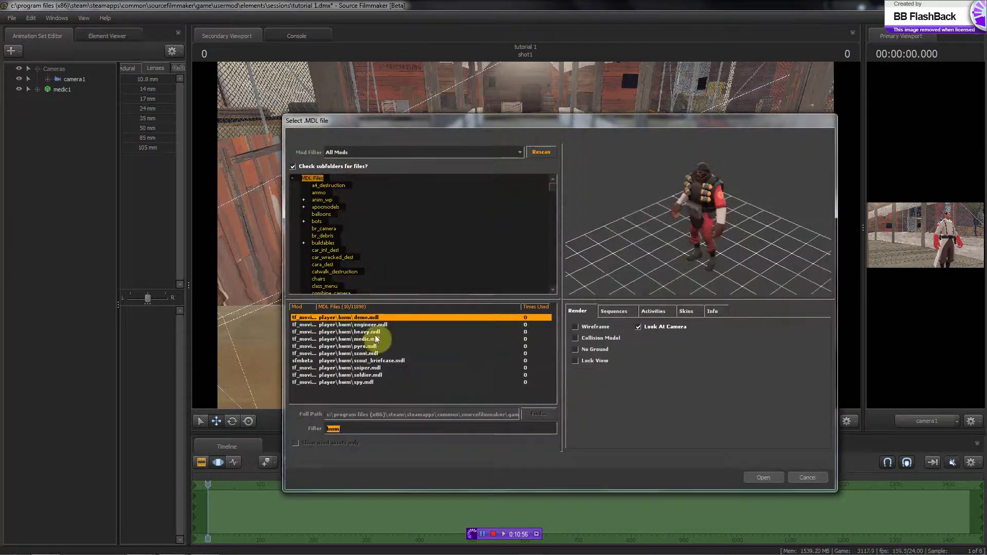
pyautogui.click(376, 332)
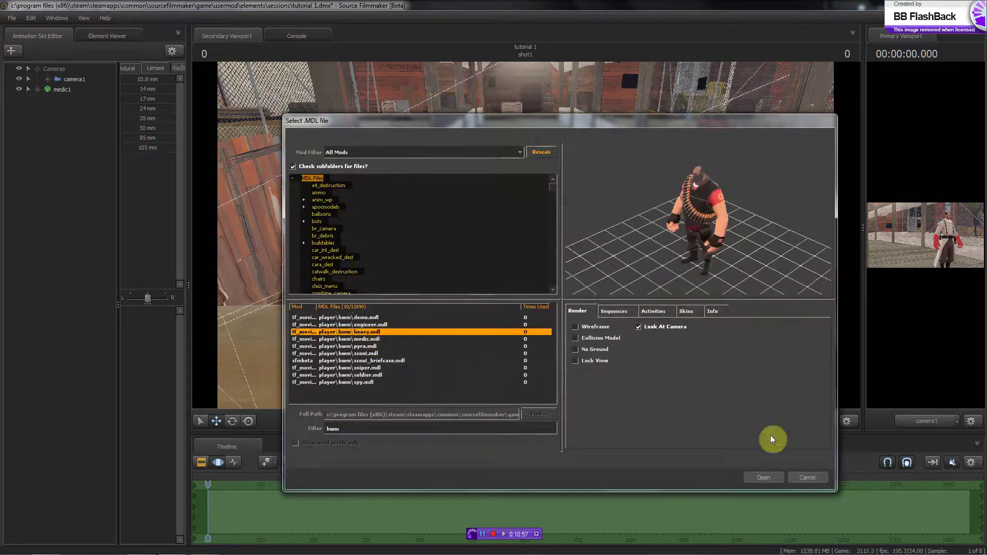
pyautogui.click(765, 478)
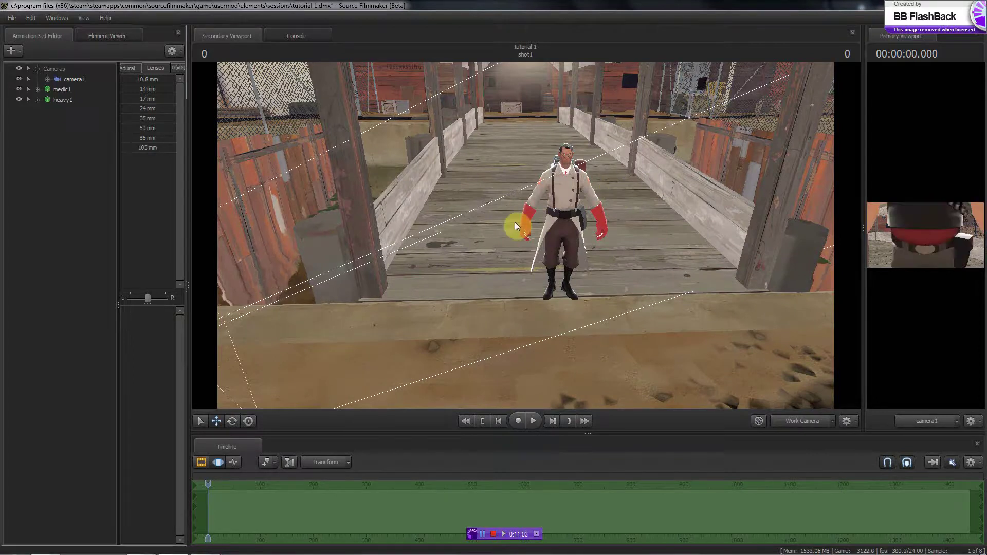
# - Select heavy1 and move the whole model from beside the rail track onto the bridge near the Medic
pyautogui.moveTo(507, 235); pyautogui.dragTo(525, 234)
pyautogui.press('s')
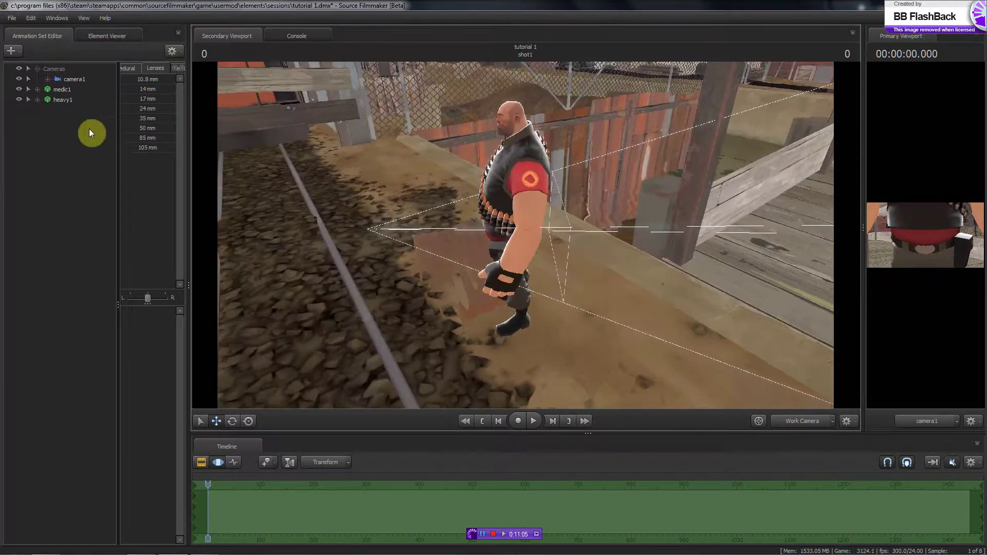
pyautogui.click(63, 100)
pyautogui.moveTo(623, 216); pyautogui.dragTo(234, 430)
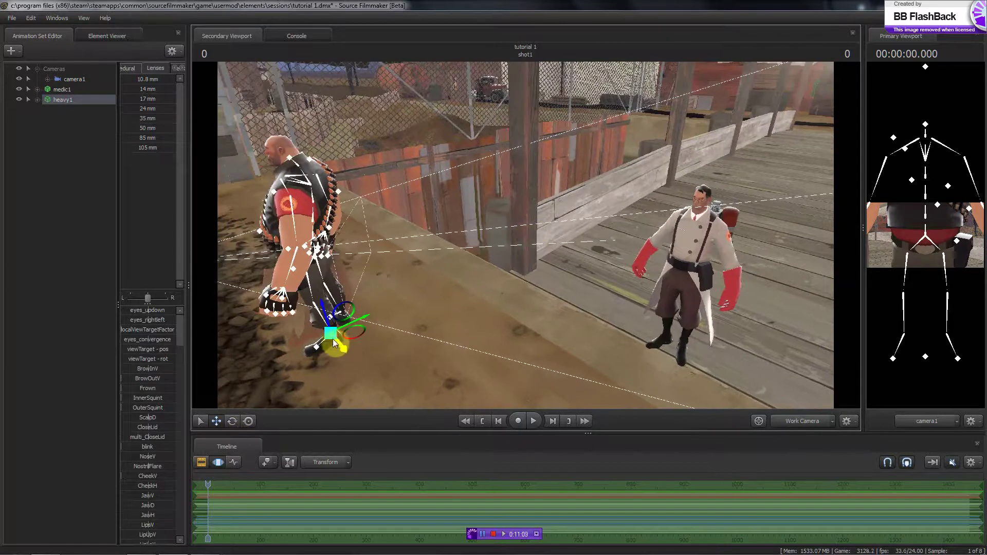
pyautogui.moveTo(588, 224); pyautogui.dragTo(525, 235)
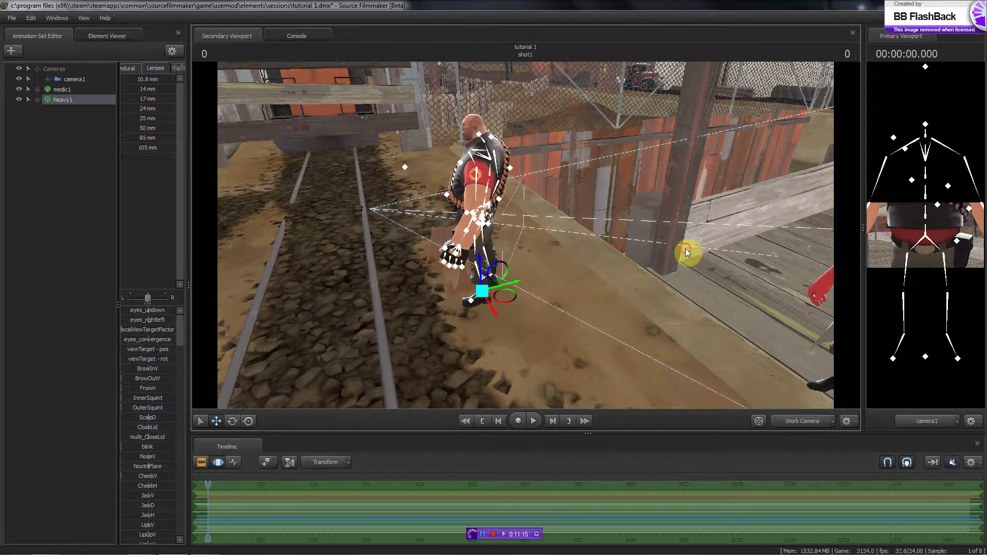
pyautogui.moveTo(526, 235); pyautogui.dragTo(526, 235)
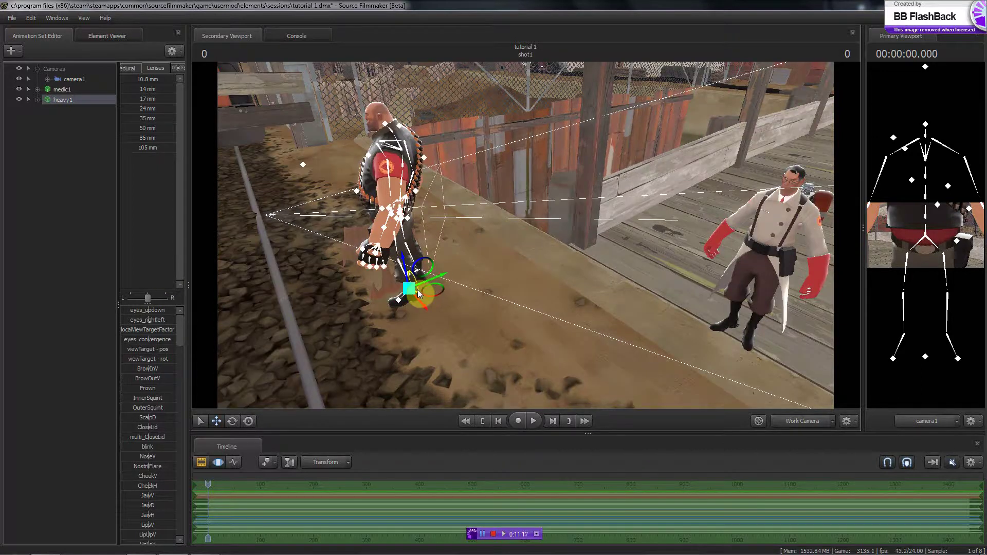
pyautogui.moveTo(491, 286); pyautogui.dragTo(525, 235)
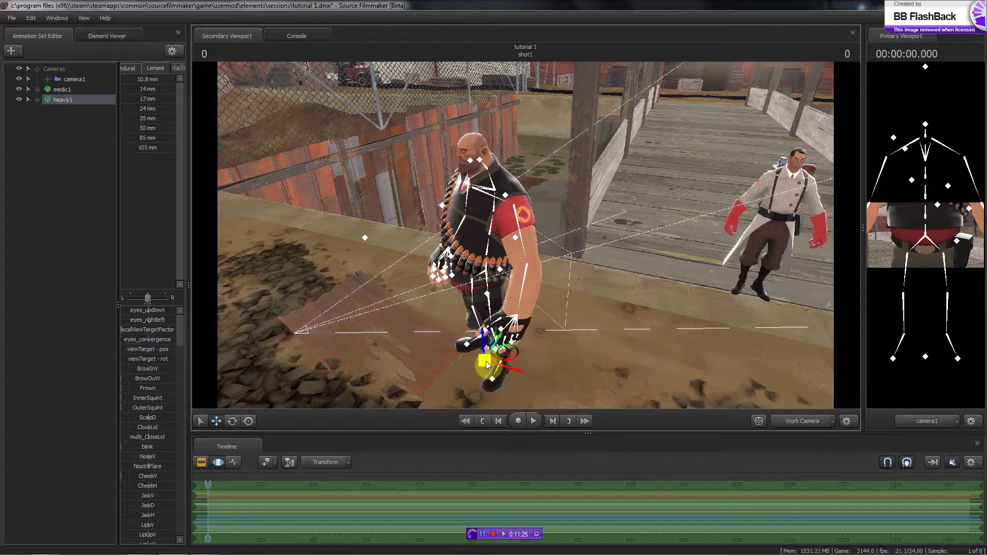
pyautogui.moveTo(486, 365); pyautogui.dragTo(524, 235)
# - Enlarge the primary viewport and rotate the Heavy on the spot so he turns slightly towards the Medic
pyautogui.moveTo(865, 227); pyautogui.dragTo(390, 245)
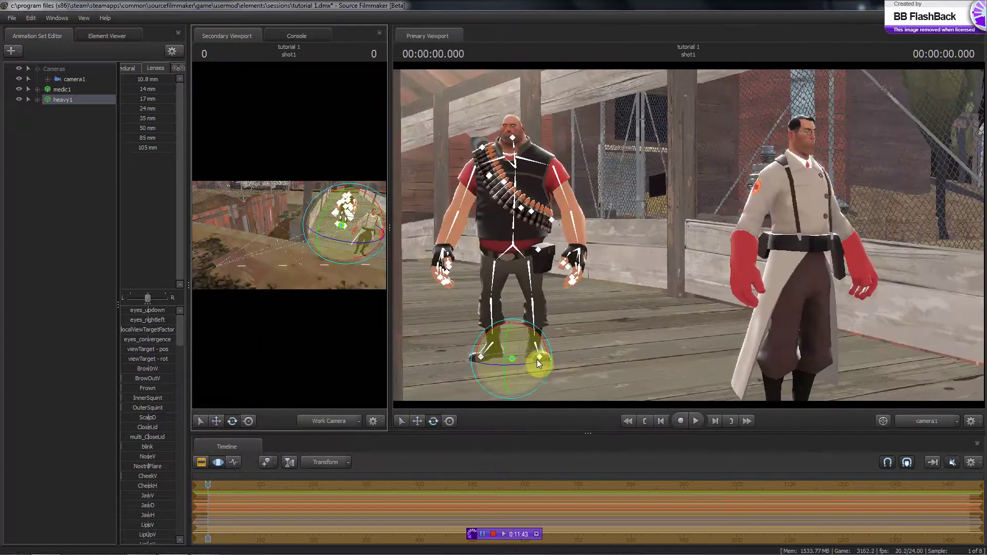
pyautogui.press('e')
pyautogui.moveTo(559, 359); pyautogui.dragTo(523, 362)
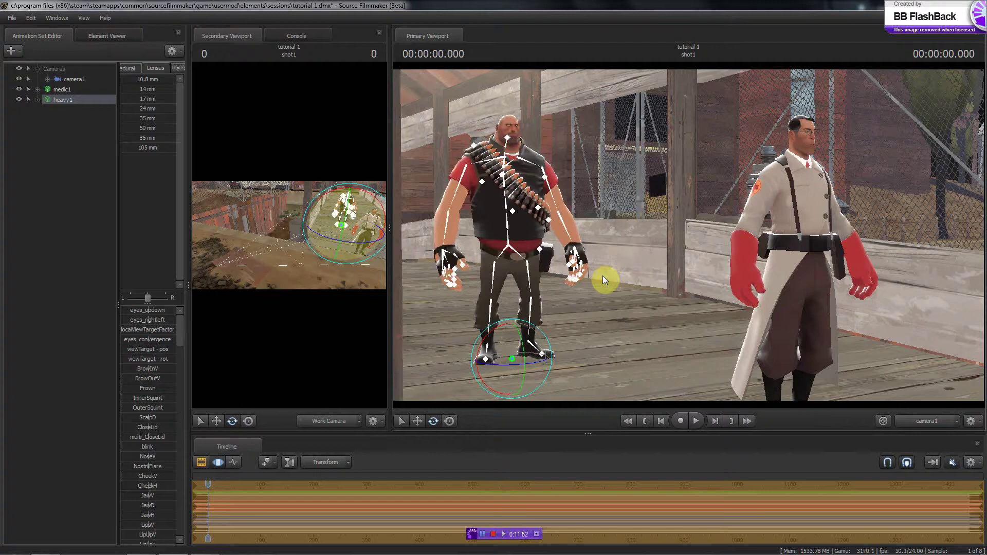
# - Pick the Medic's pelvis control, clear the selection, and select the Heavy's left forearm and hand controls directly on the model
pyautogui.press('ctrl')
pyautogui.moveTo(802, 84)
pyautogui.keyDown('ctrl'); pyautogui.mouseDown()
pyautogui.moveTo(787, 344)
pyautogui.moveTo(804, 325)
pyautogui.moveTo(772, 332)
pyautogui.moveTo(772, 307)
pyautogui.mouseUp(); pyautogui.keyUp('ctrl')
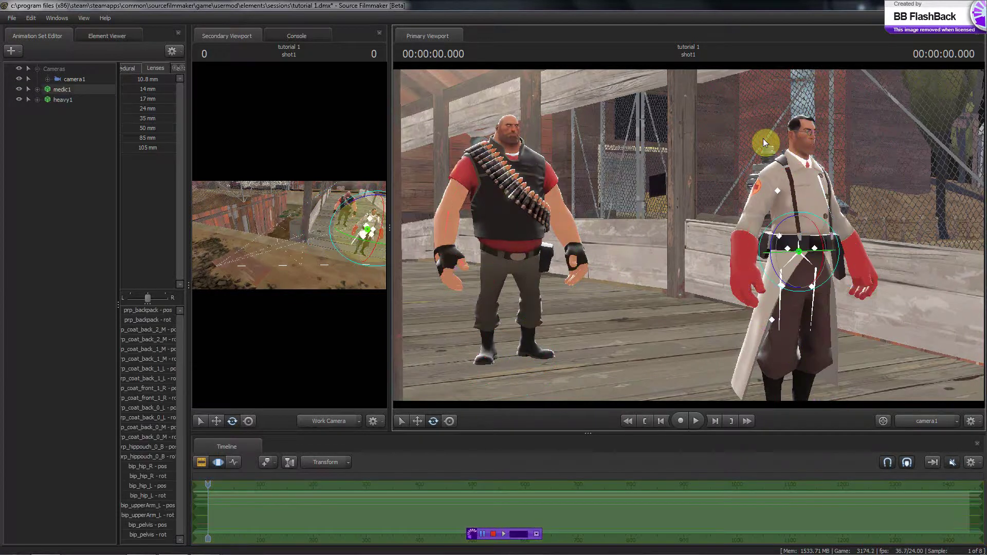
pyautogui.click(769, 103)
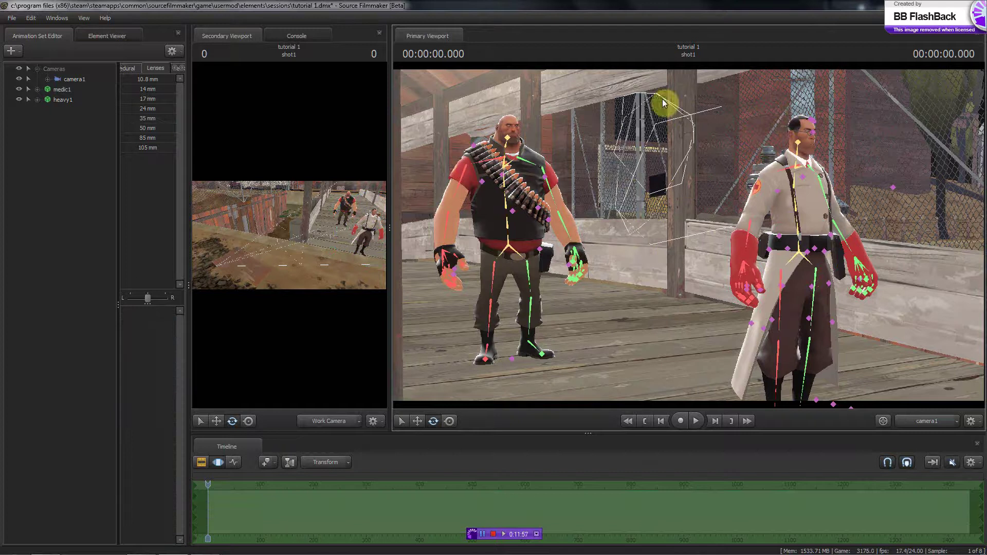
pyautogui.moveTo(574, 269)
pyautogui.keyDown('ctrl'); pyautogui.mouseDown()
pyautogui.moveTo(730, 148)
pyautogui.moveTo(580, 260)
pyautogui.moveTo(643, 173)
pyautogui.mouseUp(); pyautogui.keyUp('ctrl')
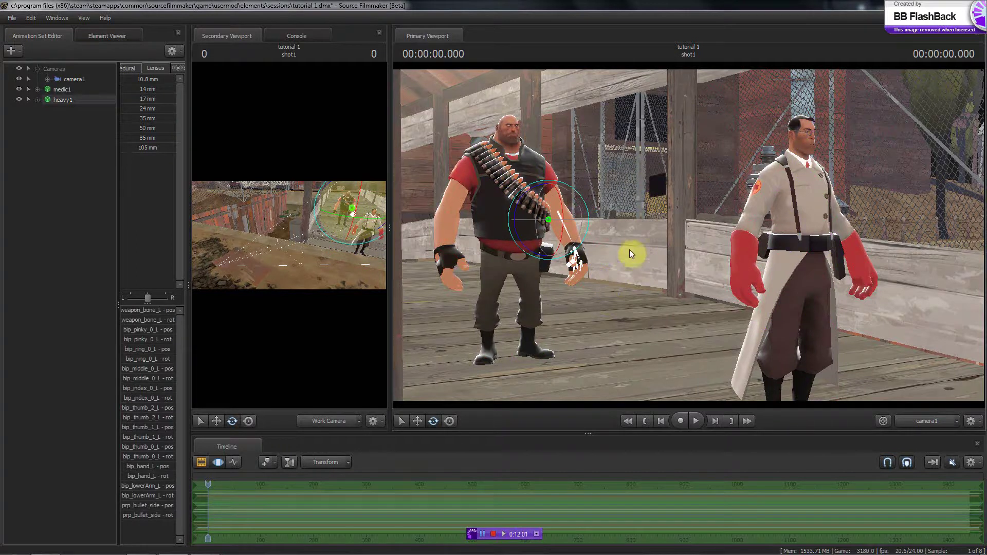
# - Clear the Heavy's arm selection and sweep over the characters' bone controls, picking the Heavy's bip_spine_3 directly on the model
pyautogui.click(666, 214)
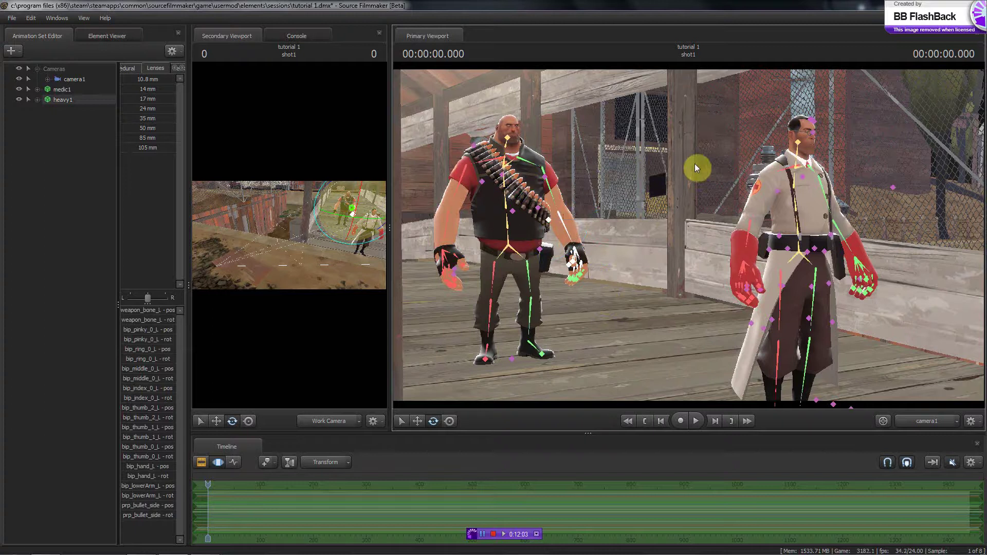
pyautogui.keyDown('ctrl'); pyautogui.moveTo(736, 105); pyautogui.dragTo(630, 115); pyautogui.keyUp('ctrl')
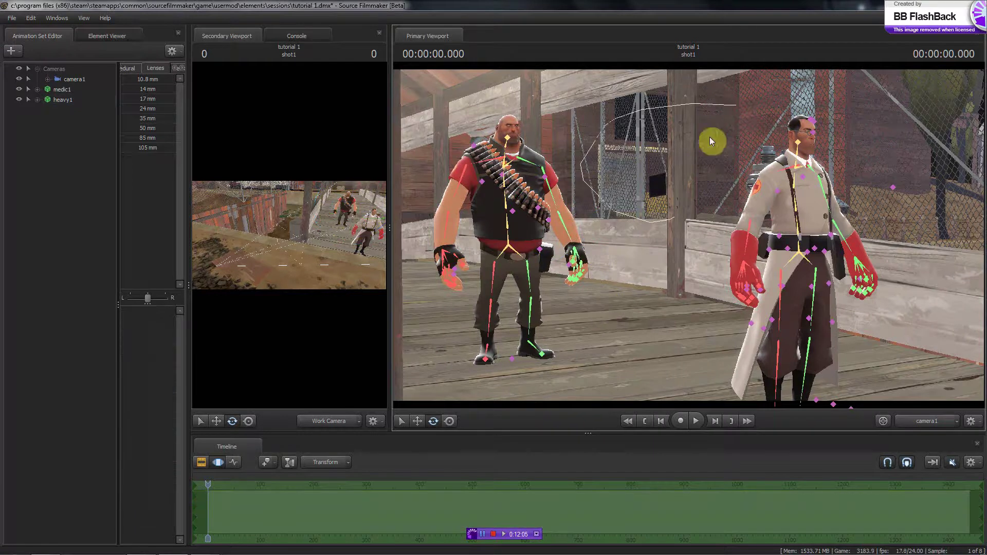
pyautogui.moveTo(709, 136)
pyautogui.keyDown('ctrl'); pyautogui.mouseDown()
pyautogui.moveTo(733, 149)
pyautogui.moveTo(714, 115)
pyautogui.moveTo(606, 137)
pyautogui.moveTo(634, 234)
pyautogui.moveTo(674, 215)
pyautogui.moveTo(714, 152)
pyautogui.moveTo(660, 131)
pyautogui.mouseUp(); pyautogui.keyUp('ctrl')
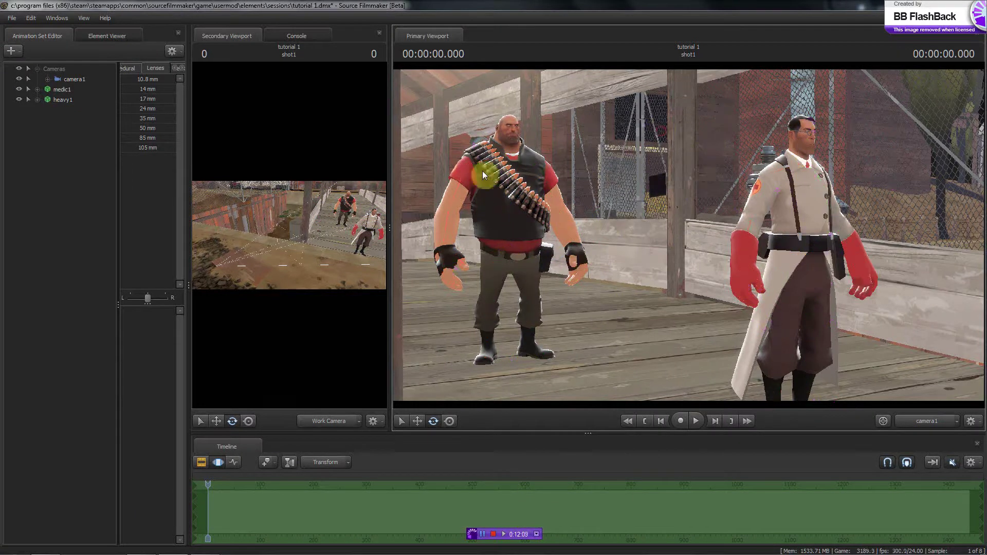
pyautogui.press('ctrl')
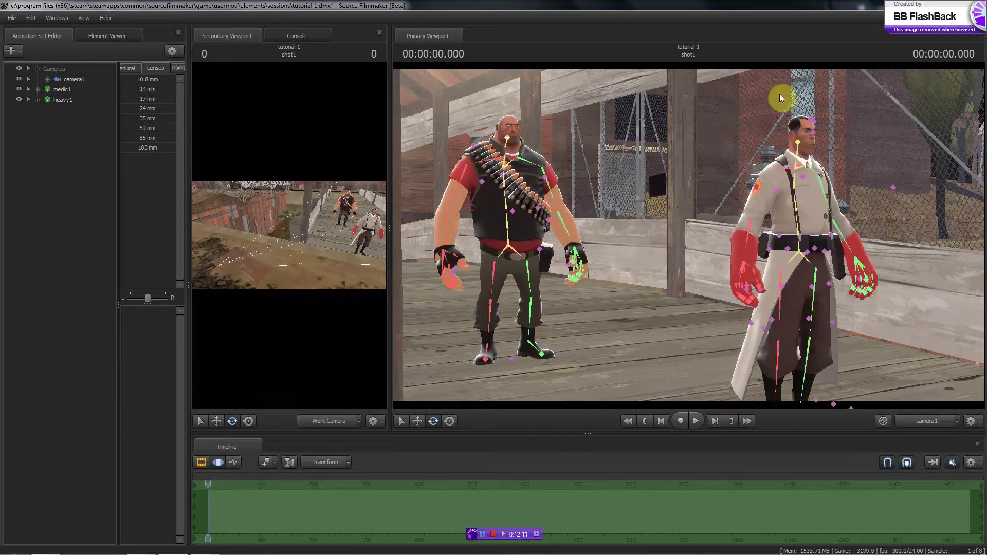
pyautogui.moveTo(800, 252)
pyautogui.keyDown('ctrl'); pyautogui.mouseDown()
pyautogui.moveTo(838, 194)
pyautogui.moveTo(677, 165)
pyautogui.moveTo(442, 164)
pyautogui.moveTo(777, 165)
pyautogui.moveTo(418, 161)
pyautogui.moveTo(760, 172)
pyautogui.moveTo(637, 185)
pyautogui.moveTo(749, 162)
pyautogui.moveTo(474, 170)
pyautogui.moveTo(738, 159)
pyautogui.moveTo(972, 165)
pyautogui.moveTo(853, 165)
pyautogui.moveTo(827, 182)
pyautogui.mouseUp(); pyautogui.keyUp('ctrl')
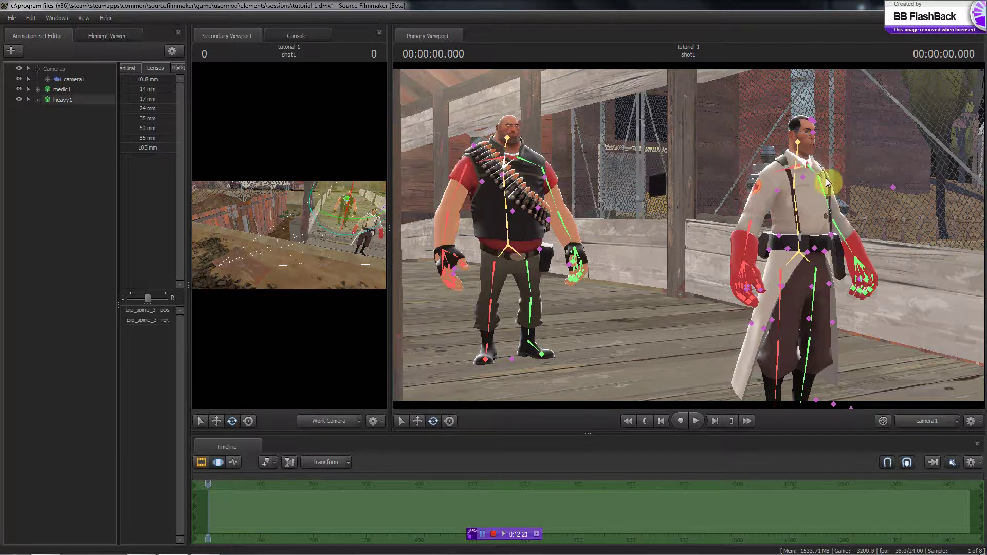
# - Sweep-select the Heavy's head, neck, spine and pelvis controls, and the hand and coat controls across both characters
pyautogui.click(796, 75)
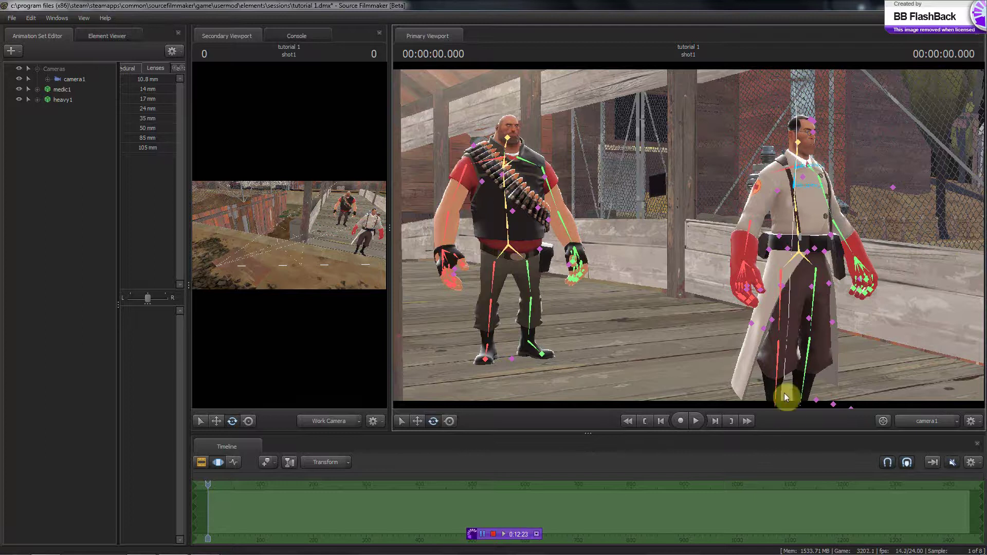
pyautogui.keyDown('ctrl'); pyautogui.moveTo(511, 77); pyautogui.dragTo(522, 396); pyautogui.keyUp('ctrl')
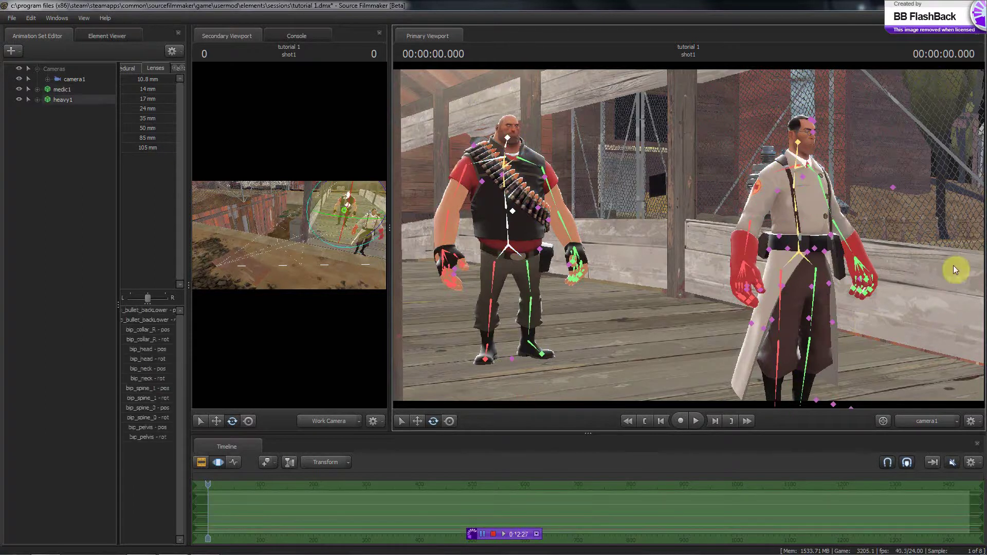
pyautogui.moveTo(953, 265)
pyautogui.keyDown('ctrl'); pyautogui.mouseDown()
pyautogui.moveTo(972, 288)
pyautogui.moveTo(881, 304)
pyautogui.moveTo(418, 288)
pyautogui.moveTo(942, 283)
pyautogui.moveTo(511, 273)
pyautogui.moveTo(597, 332)
pyautogui.moveTo(630, 295)
pyautogui.moveTo(819, 269)
pyautogui.moveTo(661, 332)
pyautogui.mouseUp(); pyautogui.keyUp('ctrl')
# - Select the Heavy's rootTransform at his feet and switch to the move manipulator
pyautogui.click(513, 355)
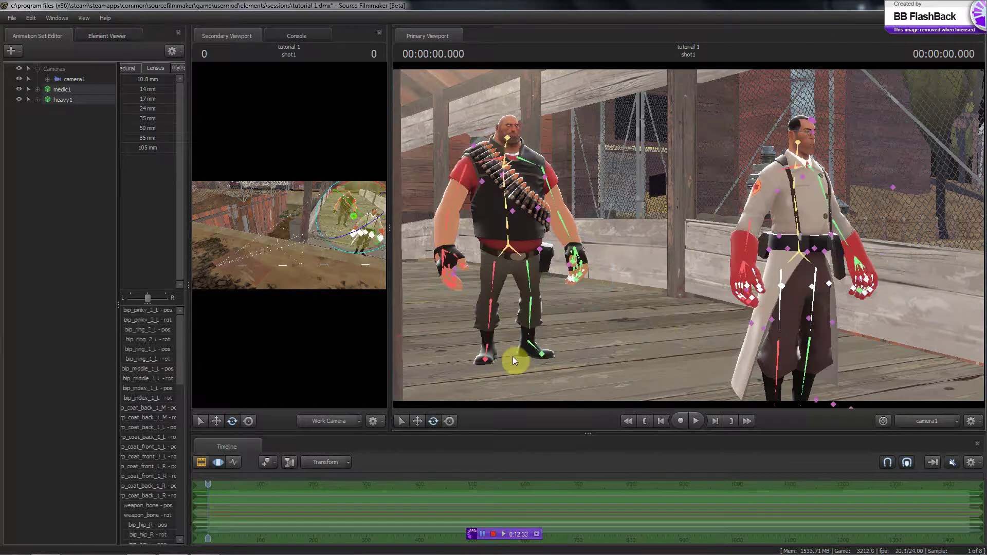
pyautogui.press('w')
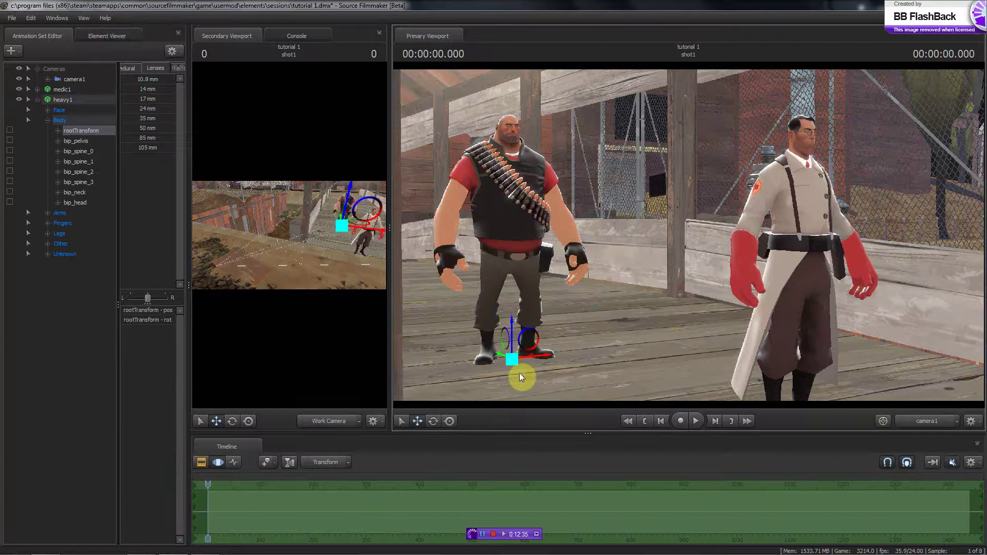
# - Extend the time selection over the entire timeline and return the playhead to frame 0
pyautogui.moveTo(682, 236)
pyautogui.keyDown('shift'); pyautogui.mouseDown()
pyautogui.moveTo(695, 230)
pyautogui.moveTo(725, 251)
pyautogui.moveTo(688, 235)
pyautogui.mouseUp(); pyautogui.keyUp('shift')
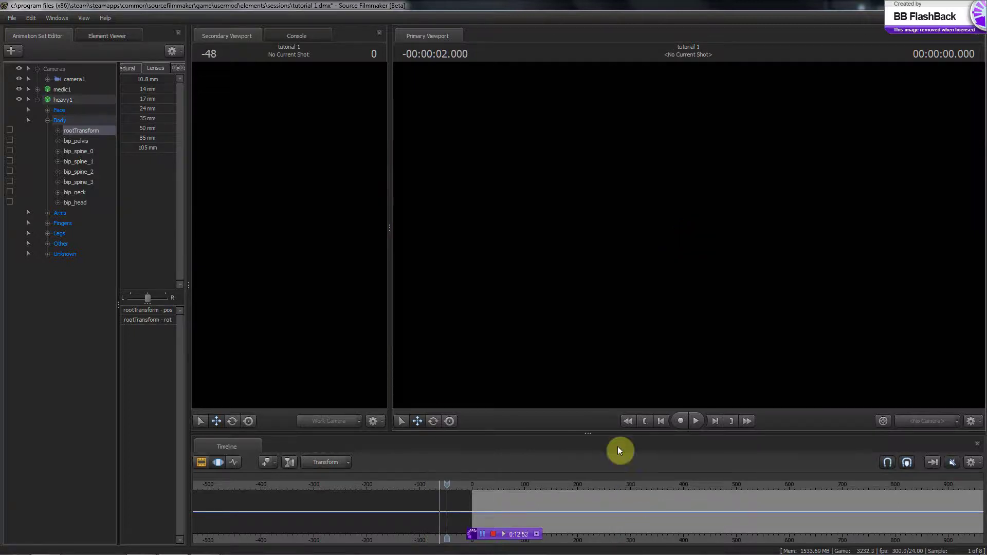
pyautogui.hotkey('ctrl', 'a')
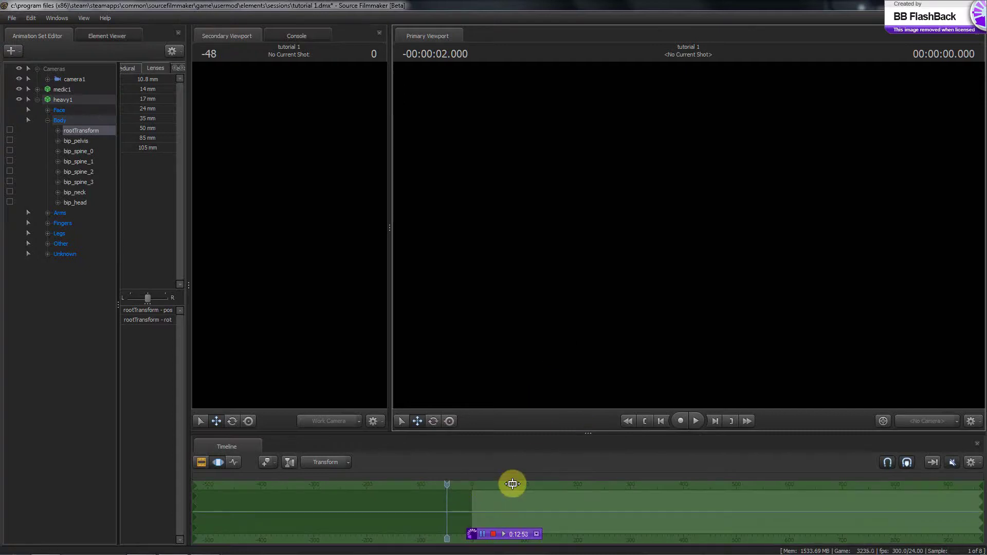
pyautogui.moveTo(512, 483); pyautogui.dragTo(512, 483)
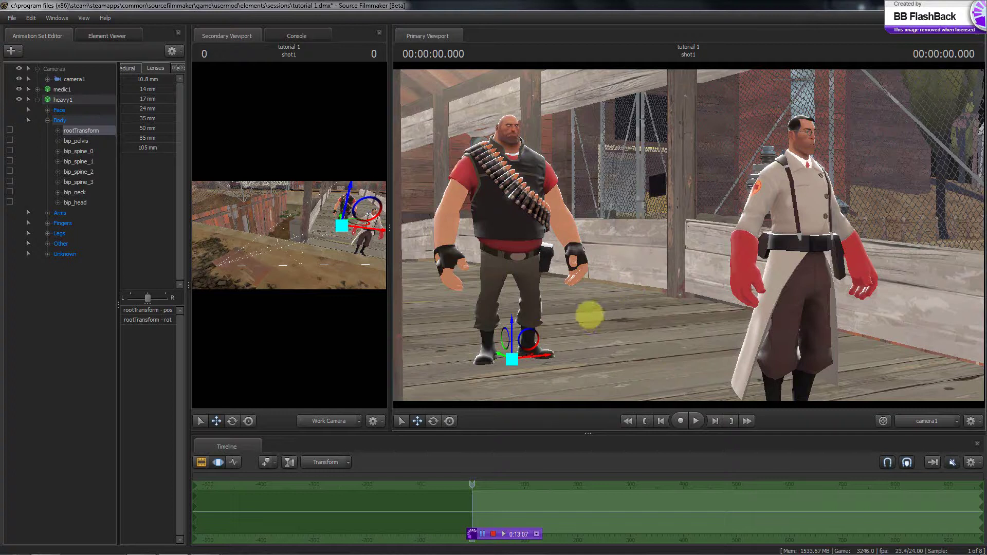
pyautogui.moveTo(591, 315); pyautogui.dragTo(689, 235)
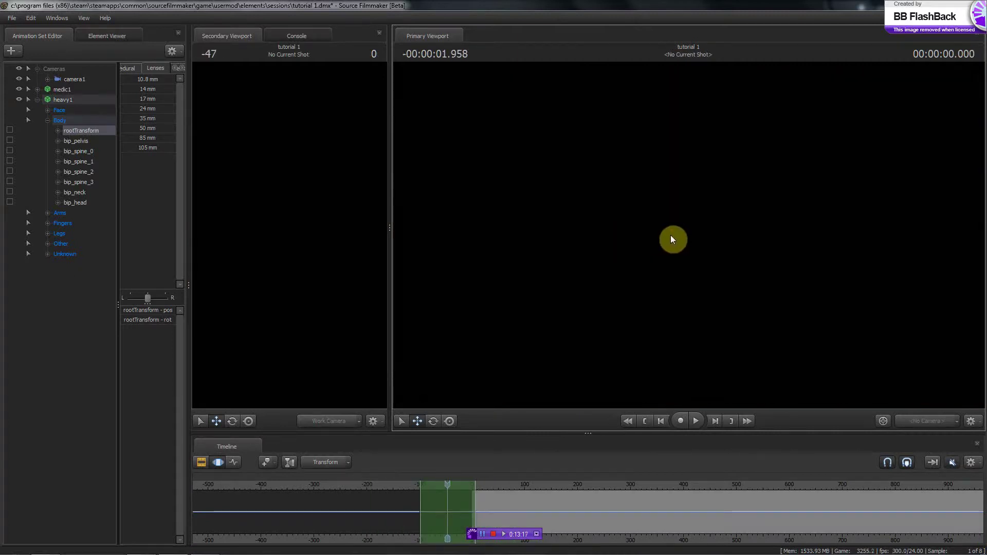
pyautogui.hotkey('ctrl', 'a')
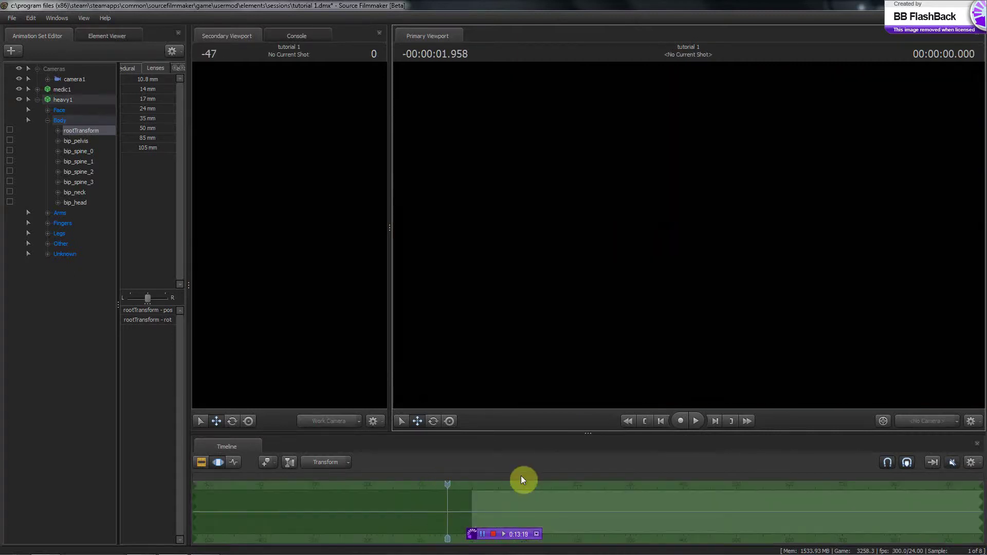
pyautogui.press('Home')
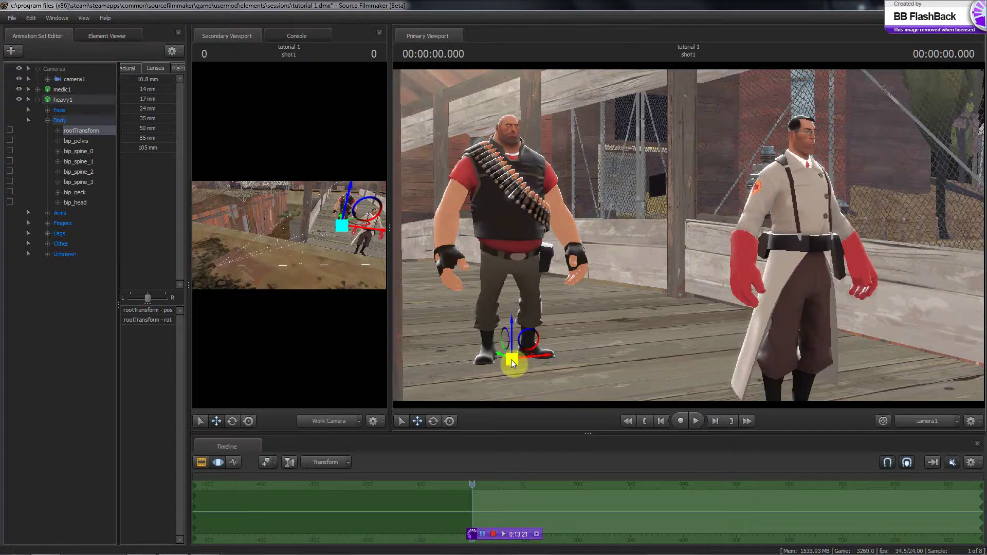
# - Enlarge the primary viewport and move the whole Heavy farther back on the bridge, away from the camera and the Medic
pyautogui.click(510, 360)
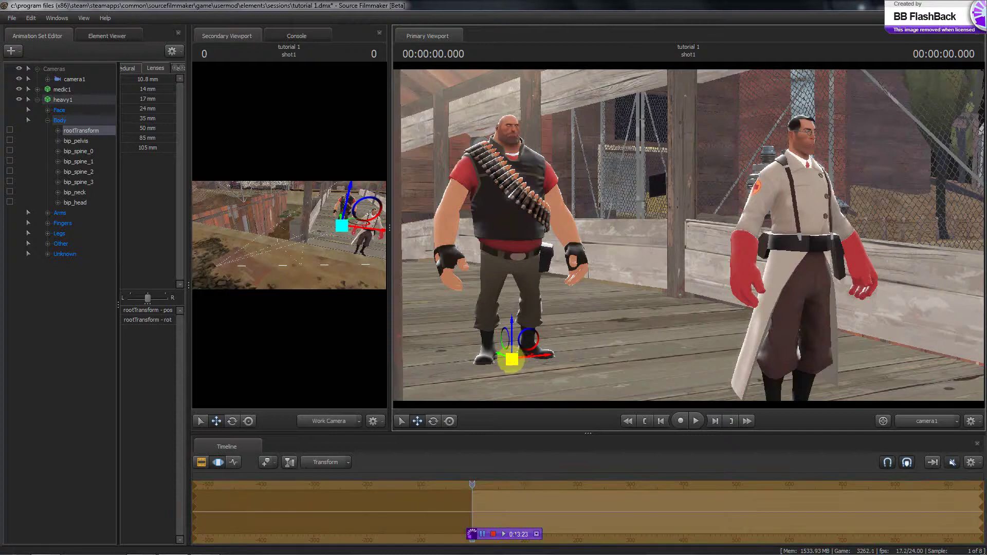
pyautogui.moveTo(511, 359); pyautogui.dragTo(689, 238)
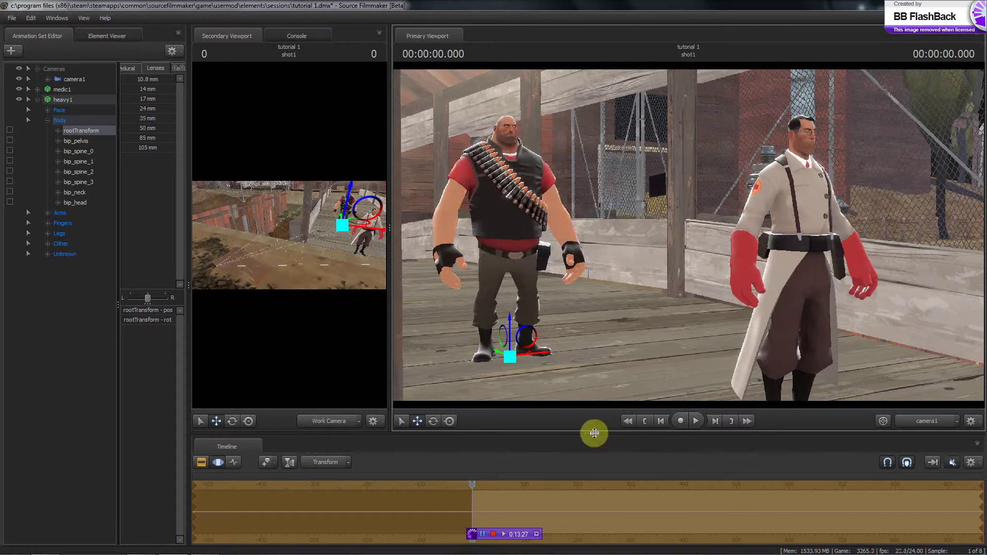
pyautogui.moveTo(593, 433); pyautogui.dragTo(598, 479)
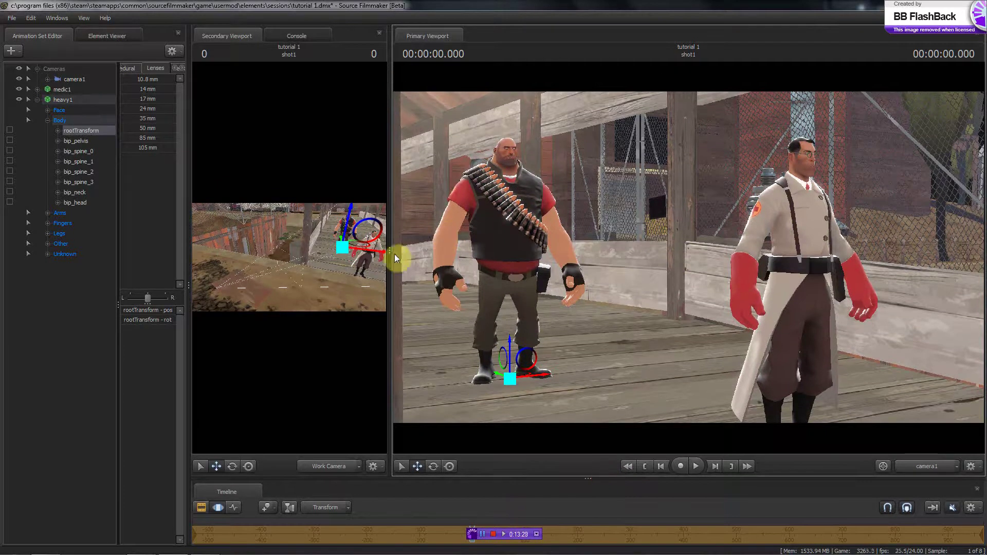
pyautogui.moveTo(392, 254); pyautogui.dragTo(292, 253)
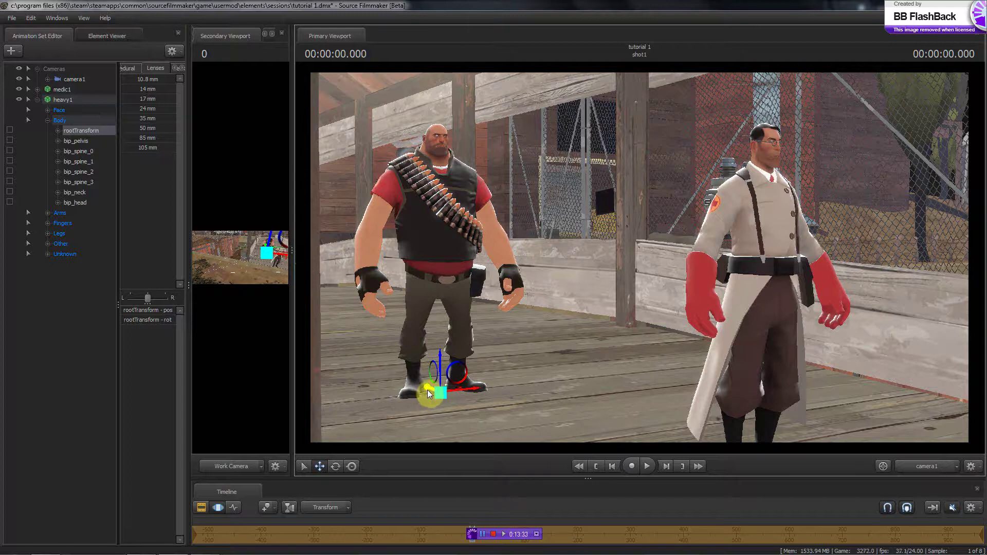
pyautogui.moveTo(427, 389); pyautogui.dragTo(389, 374)
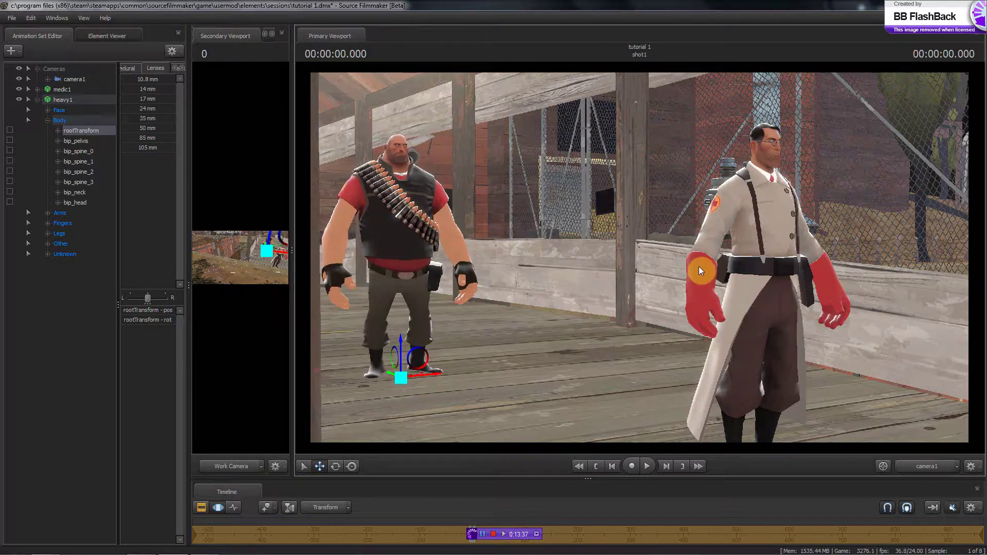
pyautogui.moveTo(289, 247); pyautogui.dragTo(299, 278)
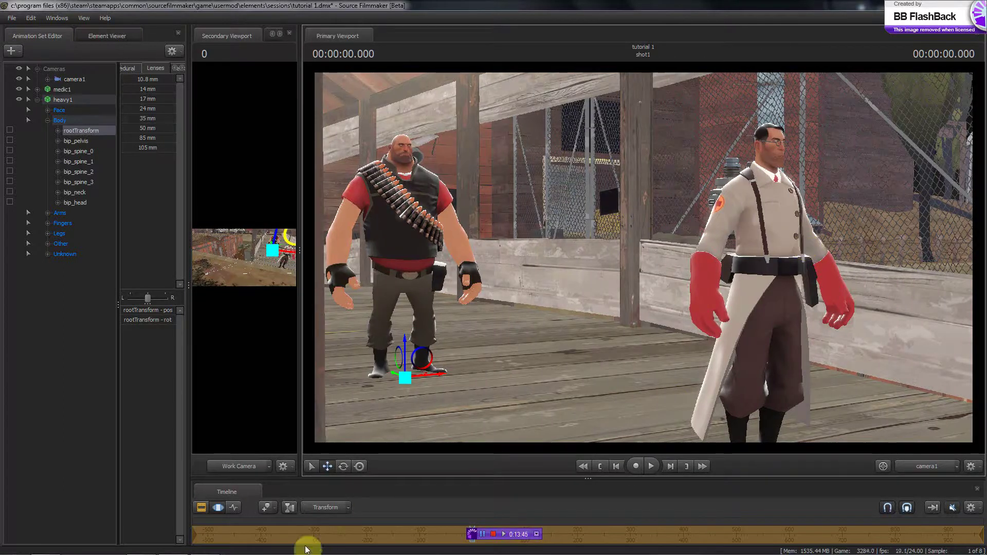
# - Switch to IrfanView and examine the Medic's and Heavy's size and placement in SW.png by framing each figure
pyautogui.click(204, 549)
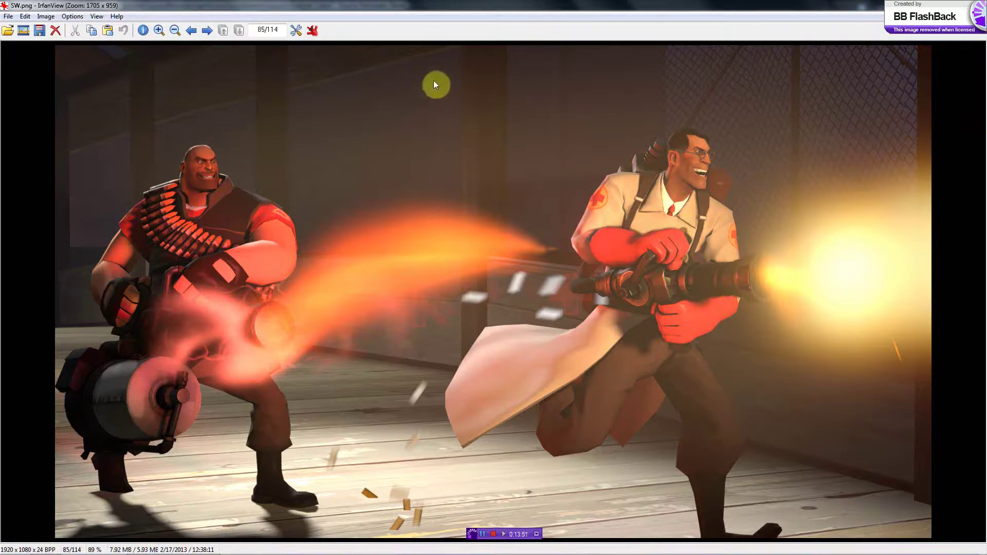
pyautogui.moveTo(447, 81); pyautogui.dragTo(799, 553)
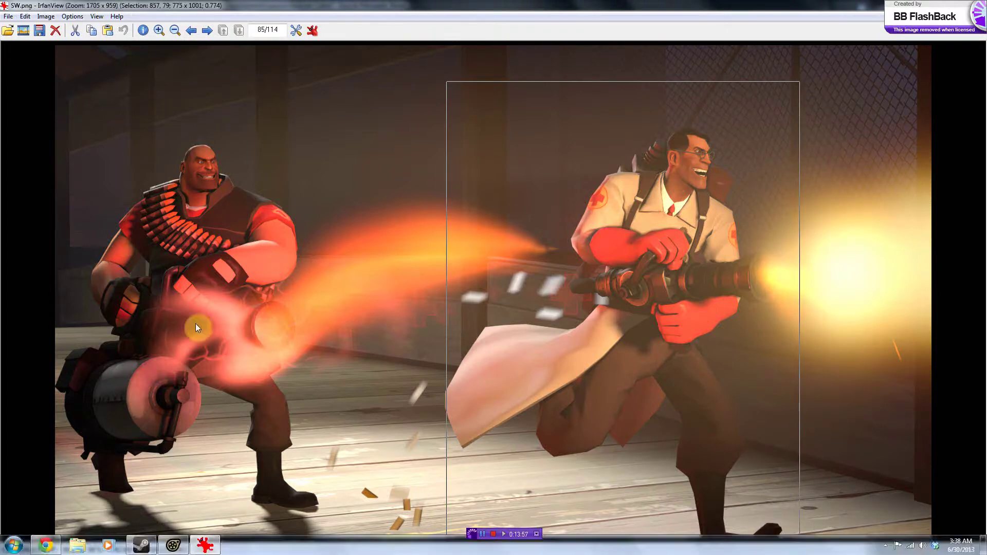
pyautogui.click(65, 93)
pyautogui.moveTo(98, 161); pyautogui.dragTo(318, 545)
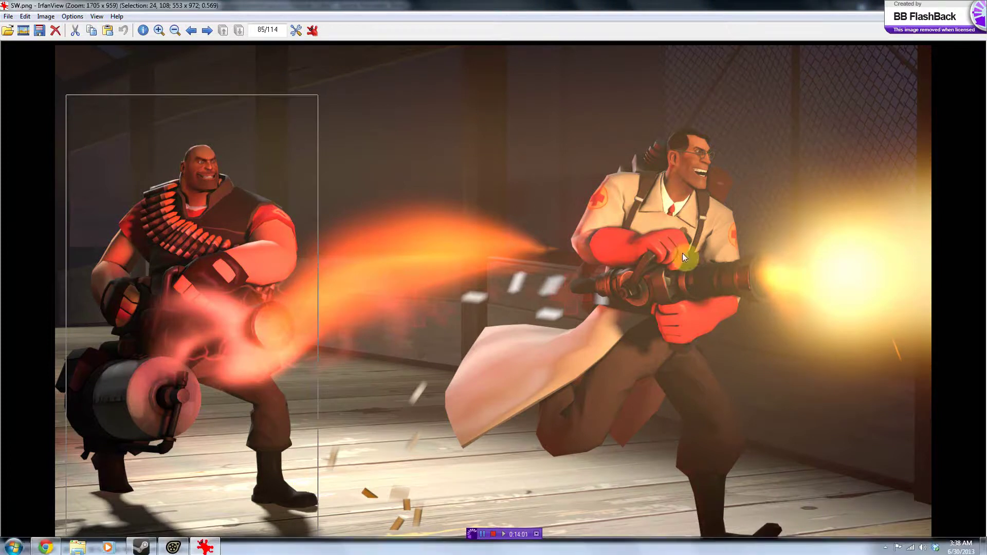
pyautogui.moveTo(465, 92); pyautogui.dragTo(817, 549)
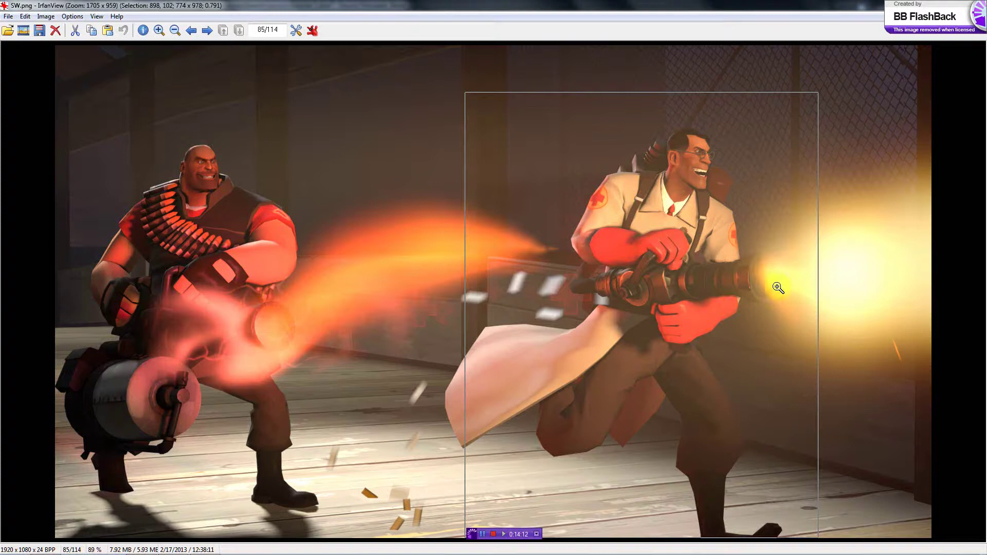
pyautogui.click(859, 182)
# - Switch back to Source Filmmaker, enlarge the secondary viewport and select camera1 beside the rail track
pyautogui.moveTo(10, 553)
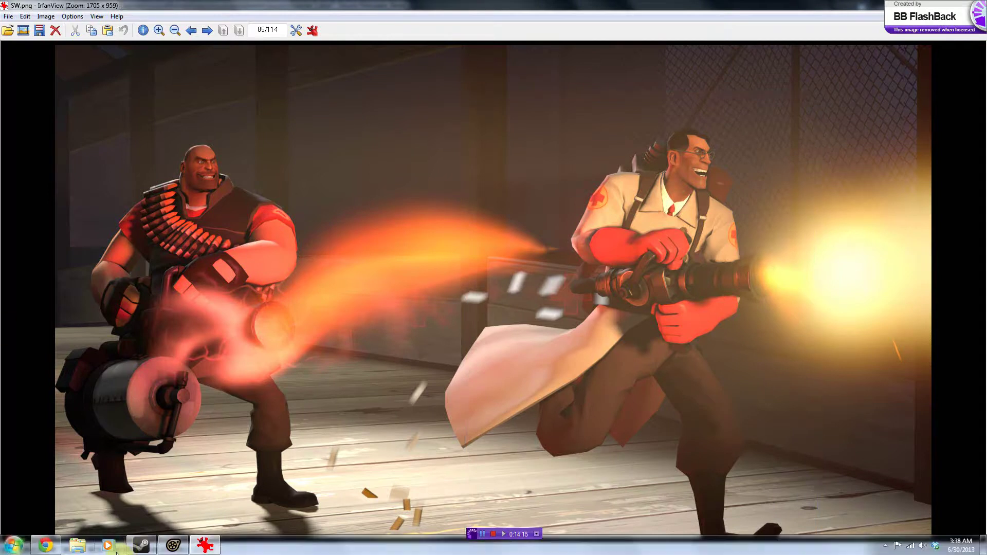
pyautogui.click(184, 550)
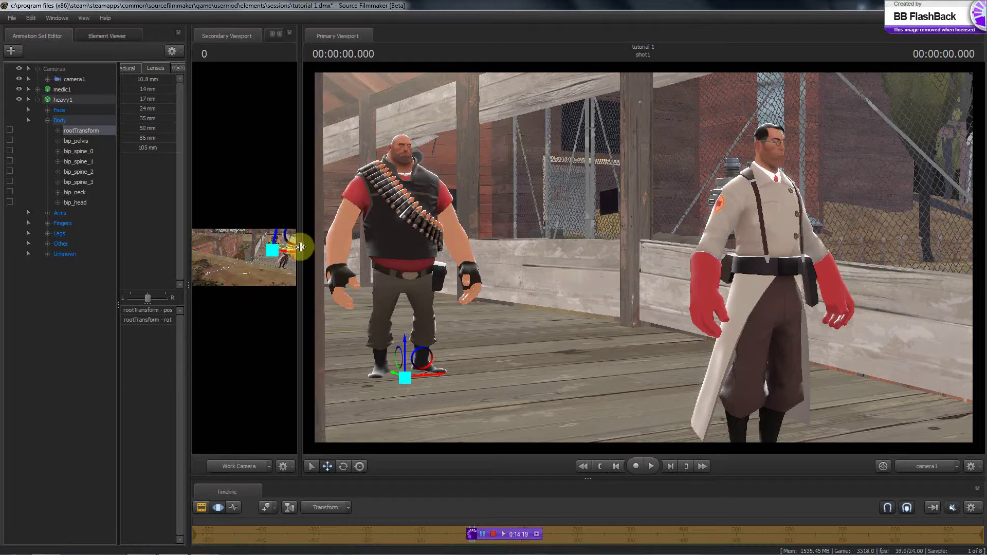
pyautogui.moveTo(299, 248); pyautogui.dragTo(790, 281)
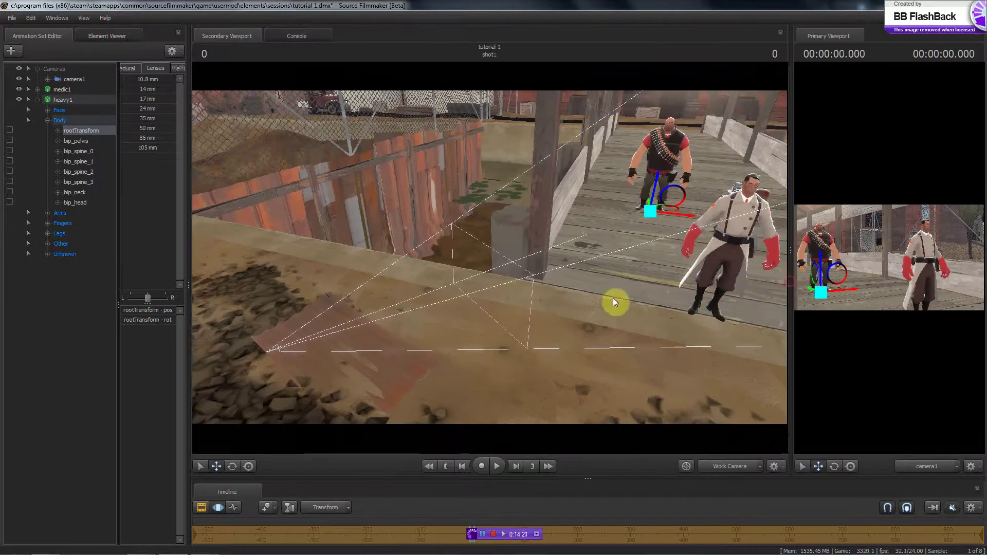
pyautogui.click(59, 89)
pyautogui.moveTo(490, 257); pyautogui.dragTo(489, 259)
pyautogui.click(74, 79)
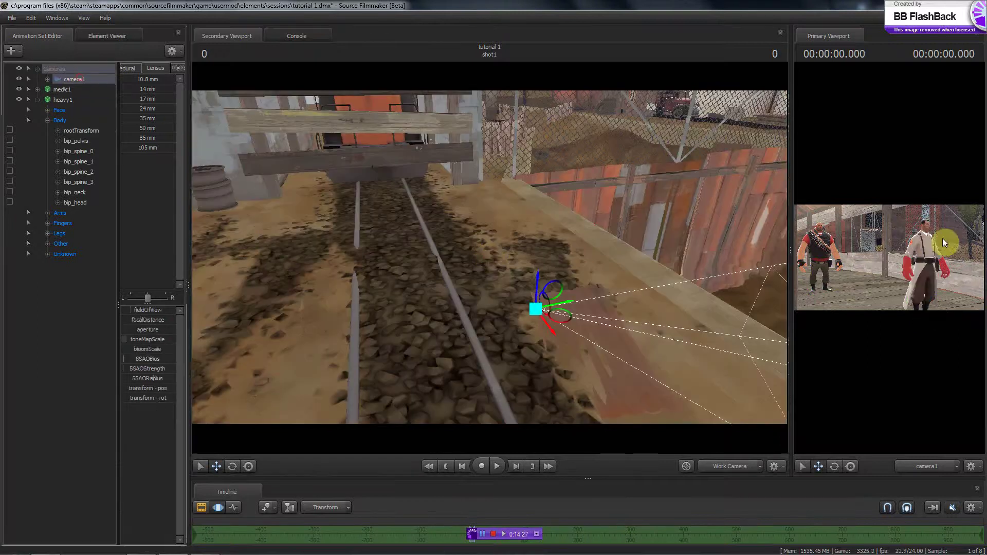
# - Enlarge the primary viewport and reframe camera1 so the Medic fits at full length, with the Heavy behind him and more floor showing
pyautogui.moveTo(790, 251); pyautogui.dragTo(411, 254)
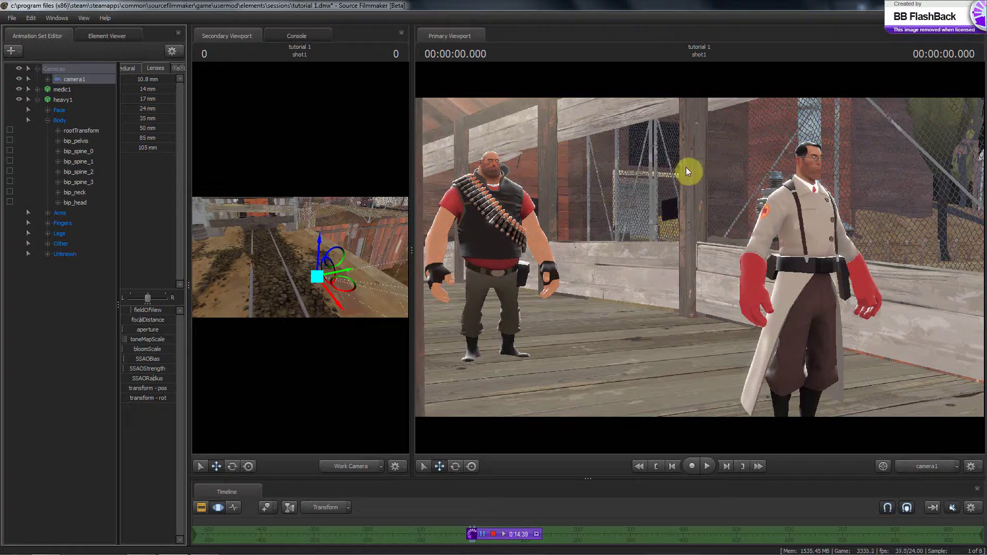
pyautogui.moveTo(753, 164); pyautogui.dragTo(699, 257)
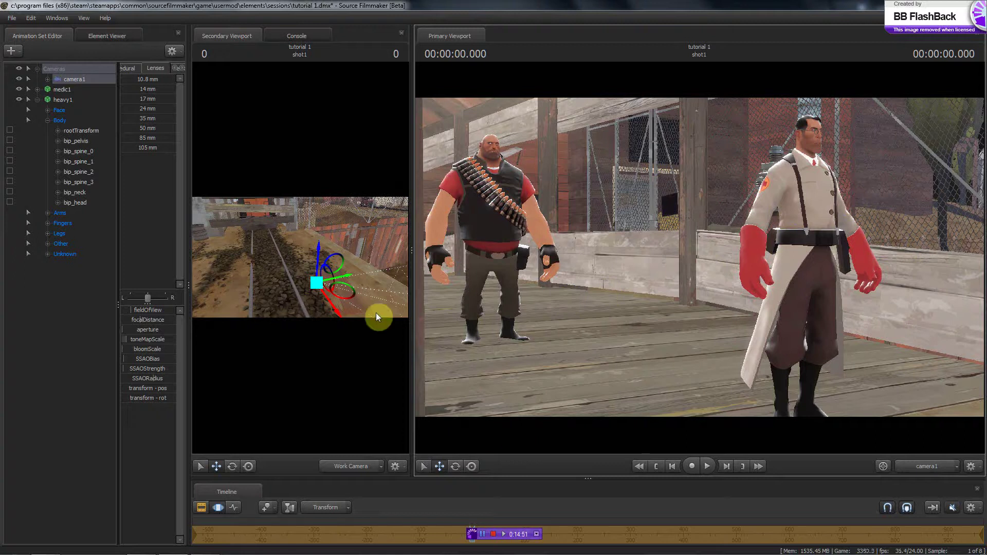
pyautogui.moveTo(717, 137); pyautogui.dragTo(699, 260)
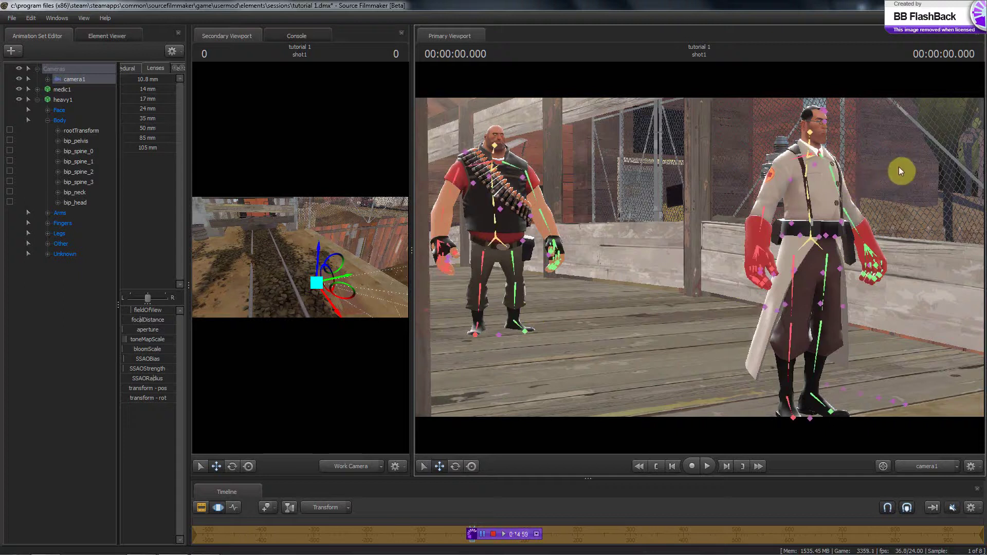
# - Enlarge the secondary viewport and examine the Medic's and Heavy's placement on the bridge from the work camera, comparing it with camera1's shot
pyautogui.moveTo(894, 166); pyautogui.dragTo(824, 173)
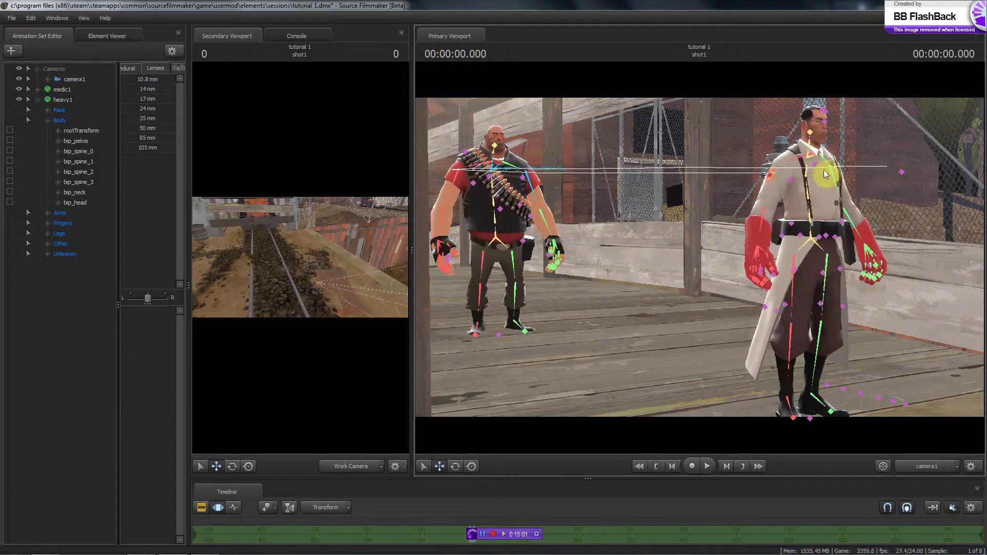
pyautogui.moveTo(934, 169); pyautogui.dragTo(774, 184)
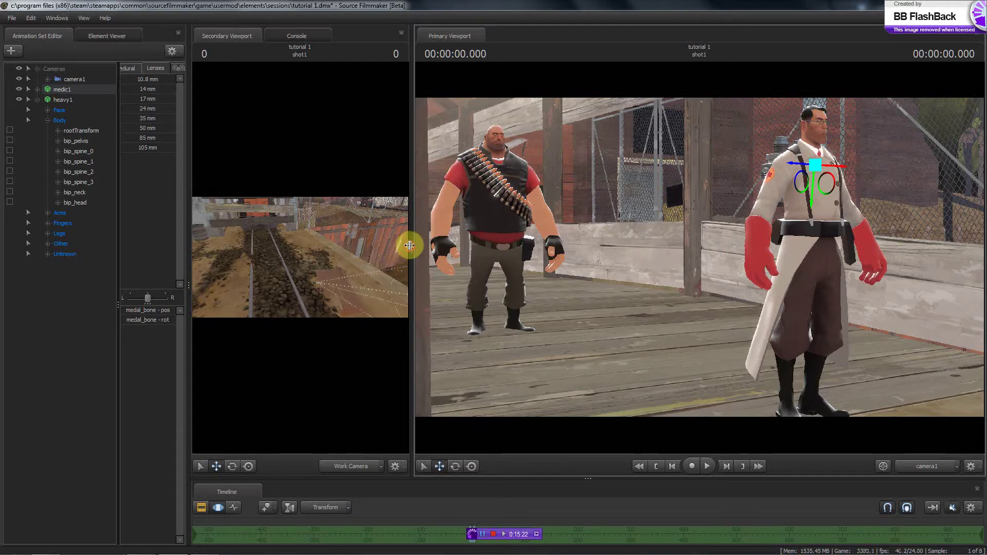
pyautogui.moveTo(411, 247); pyautogui.dragTo(782, 273)
pyautogui.moveTo(457, 293); pyautogui.dragTo(486, 257)
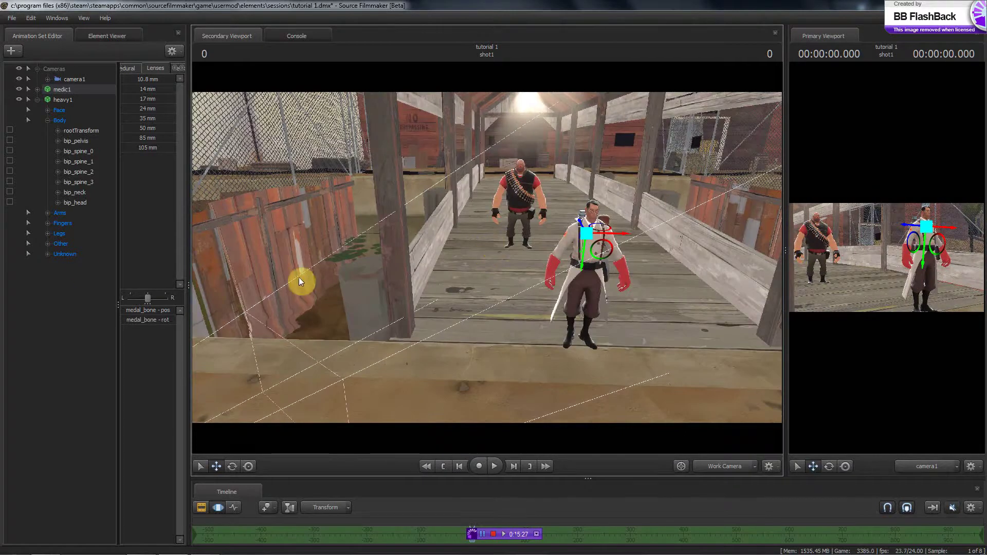
pyautogui.moveTo(300, 281); pyautogui.dragTo(487, 269)
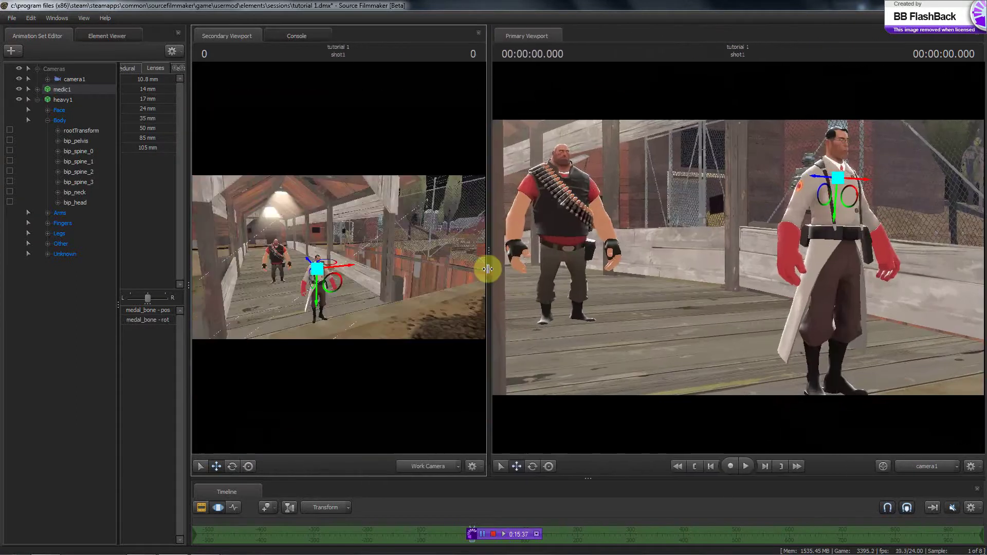
pyautogui.moveTo(356, 266); pyautogui.dragTo(752, 256)
pyautogui.moveTo(535, 306); pyautogui.dragTo(498, 253)
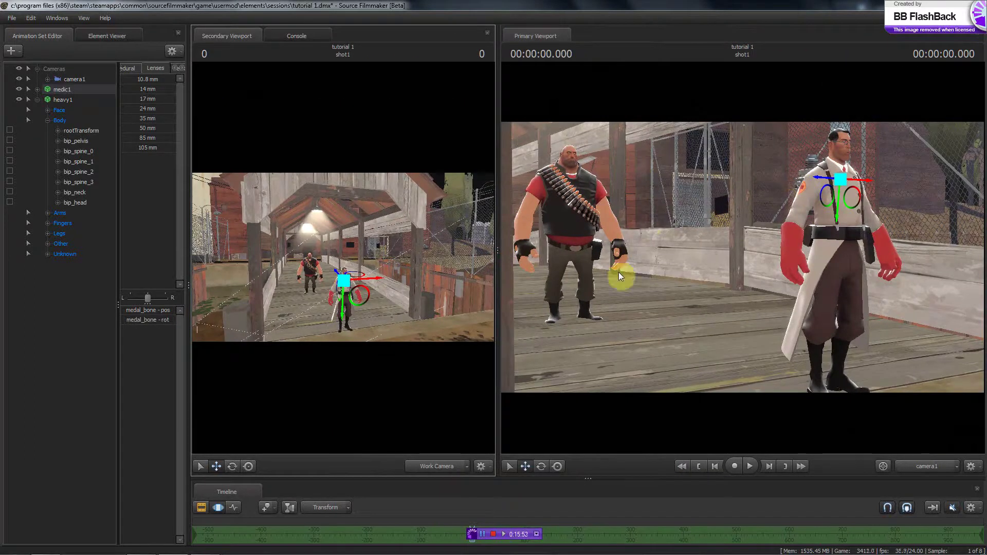
# - Select the whole heavy1 model, nudge it slightly upward in camera1's shot, and check its placement in both viewports
pyautogui.click(63, 99)
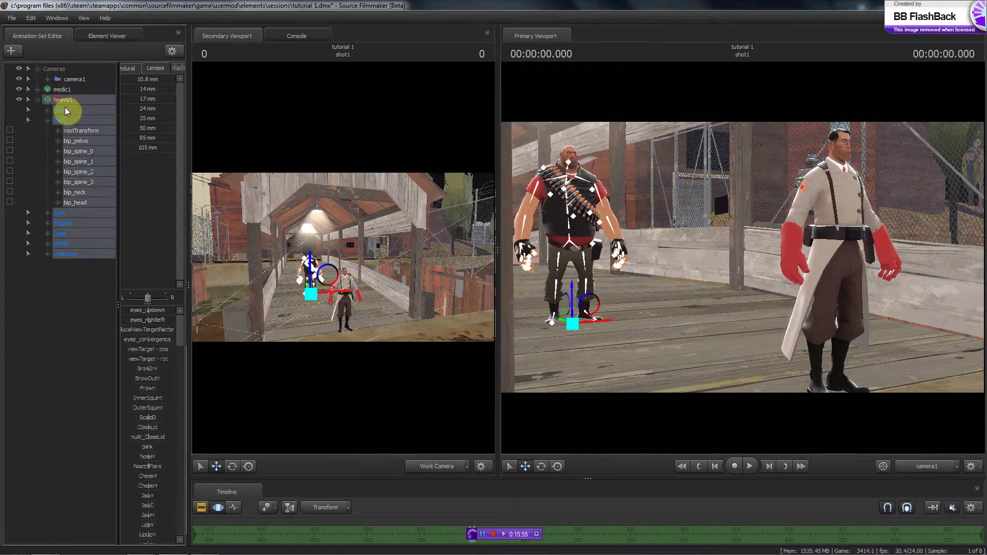
pyautogui.moveTo(573, 324); pyautogui.dragTo(574, 321)
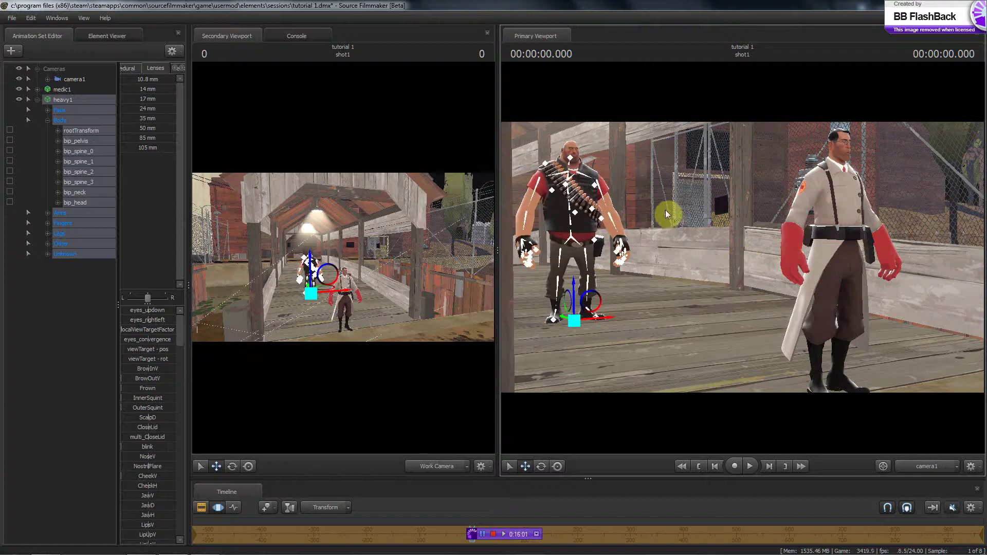
pyautogui.moveTo(497, 250); pyautogui.dragTo(839, 273)
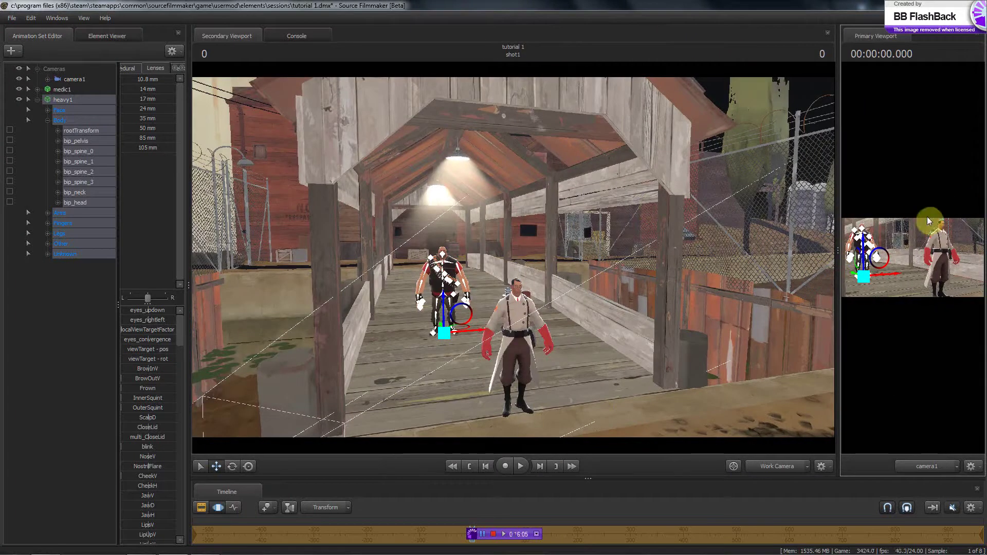
pyautogui.moveTo(839, 250); pyautogui.dragTo(358, 305)
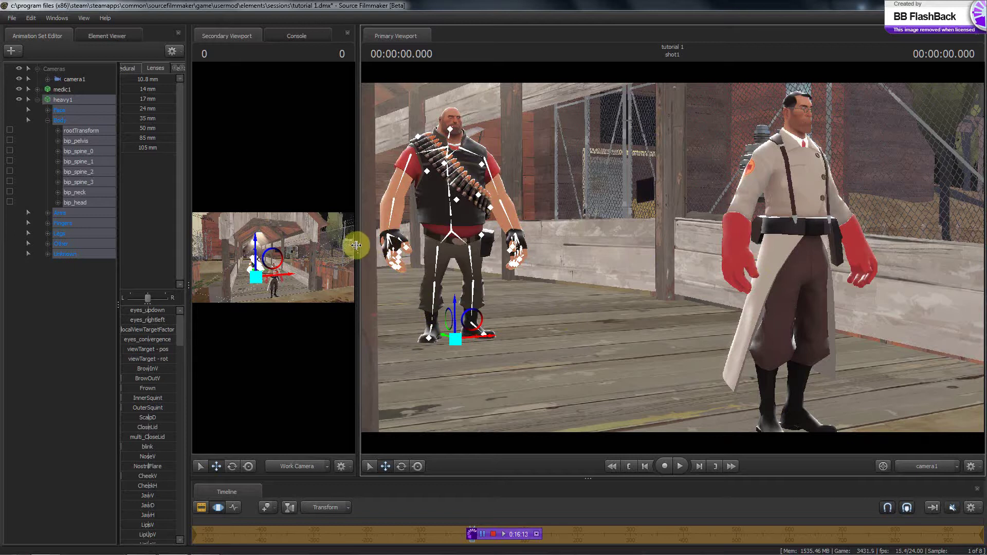
# - Enlarge the secondary viewport and swing the work camera around to view the Heavy and Medic from the side of the bridge entrance
pyautogui.moveTo(357, 247); pyautogui.dragTo(759, 246)
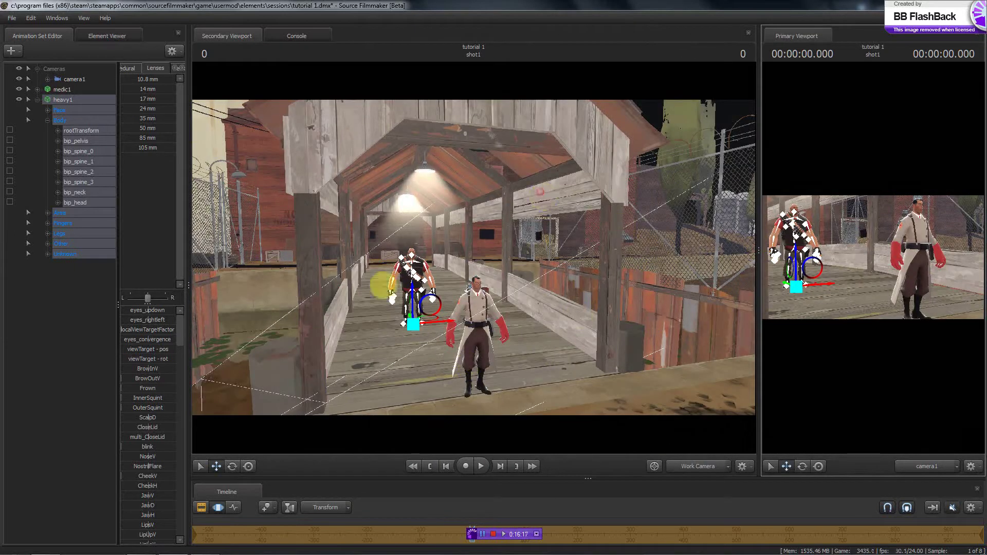
pyautogui.moveTo(383, 285); pyautogui.dragTo(474, 257)
pyautogui.press('a')
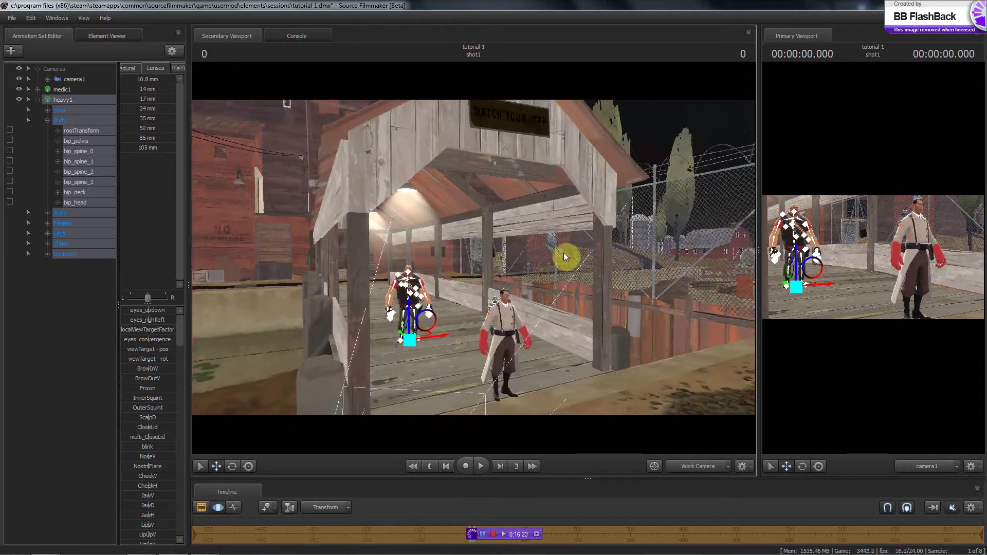